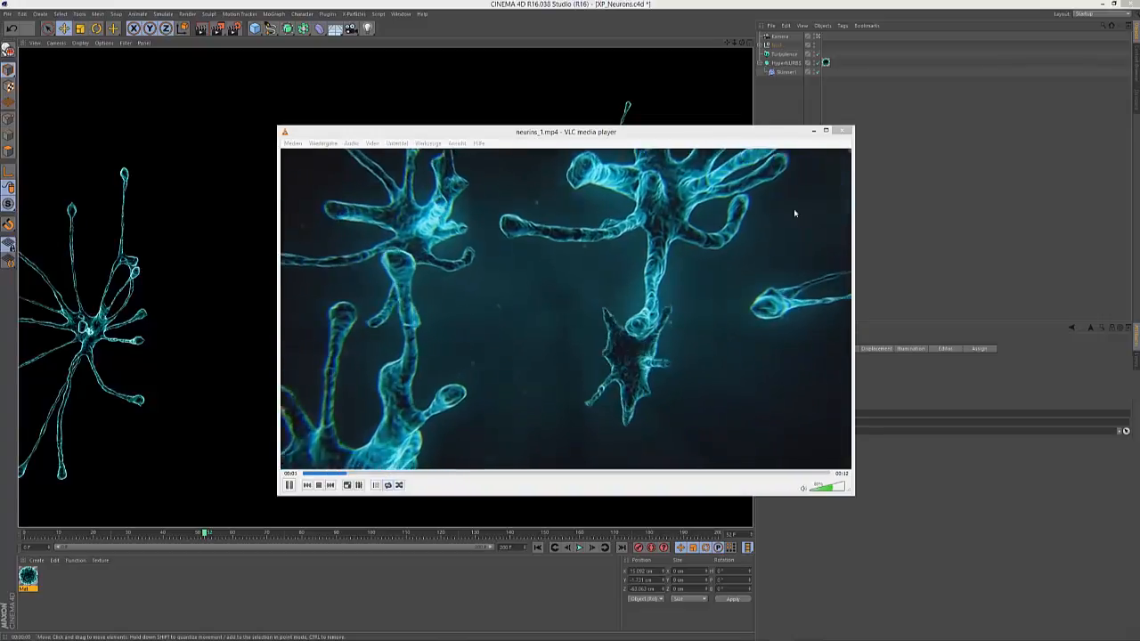
# Close the neuron reference video and create a new empty project
pyautogui.click(843, 132)
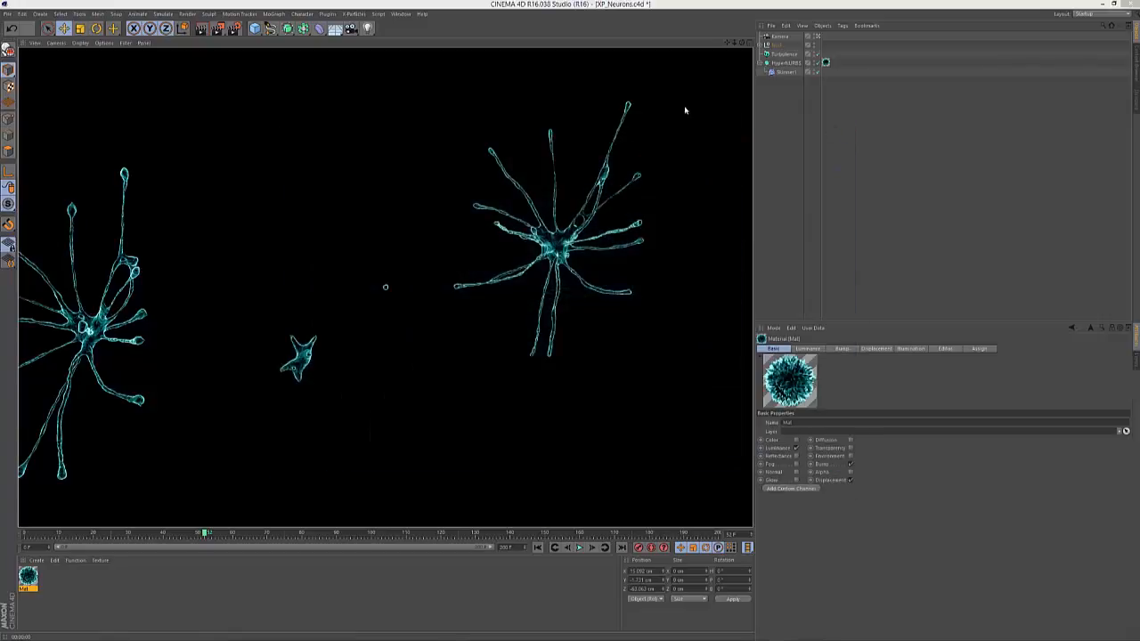
pyautogui.click(7, 14)
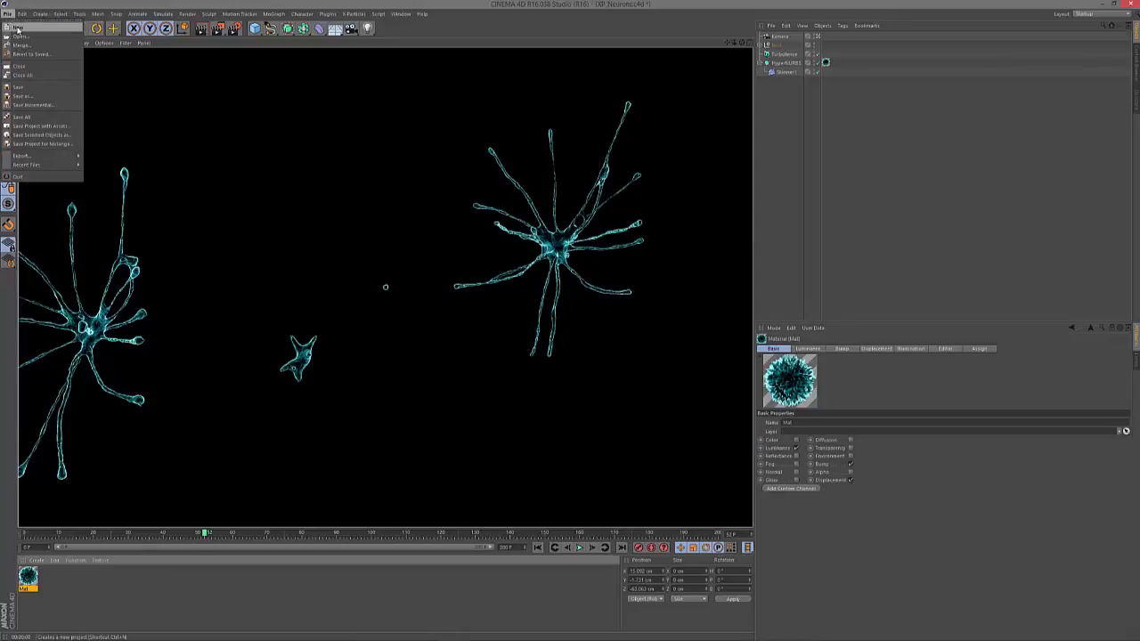
pyautogui.click(20, 24)
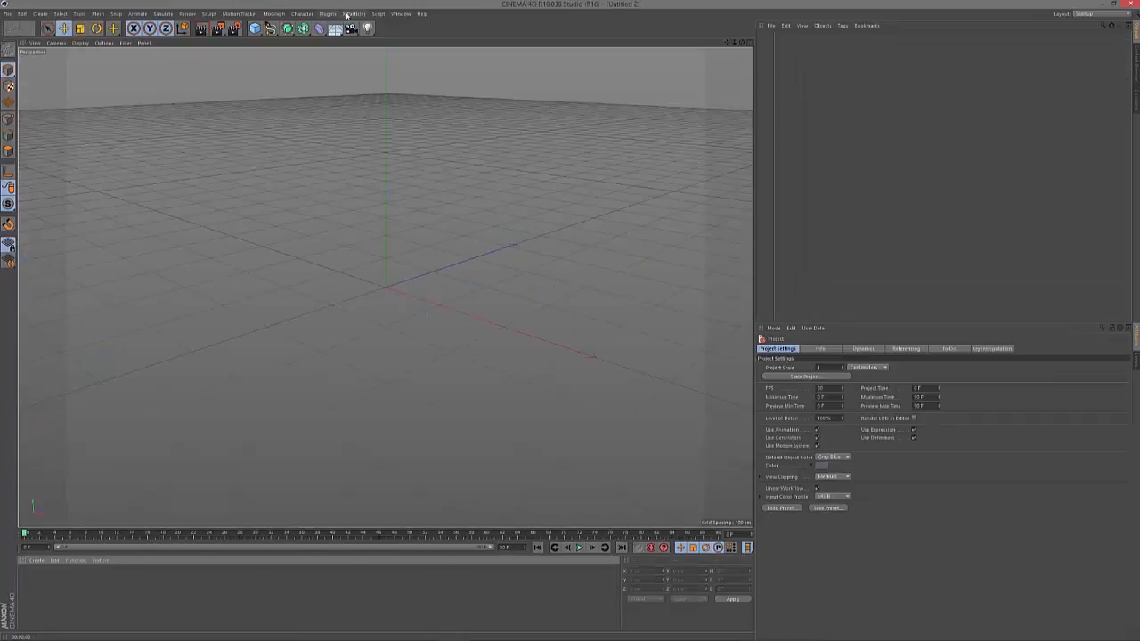
# Add an X-Particles System object and generate its basic setup
pyautogui.click(352, 15)
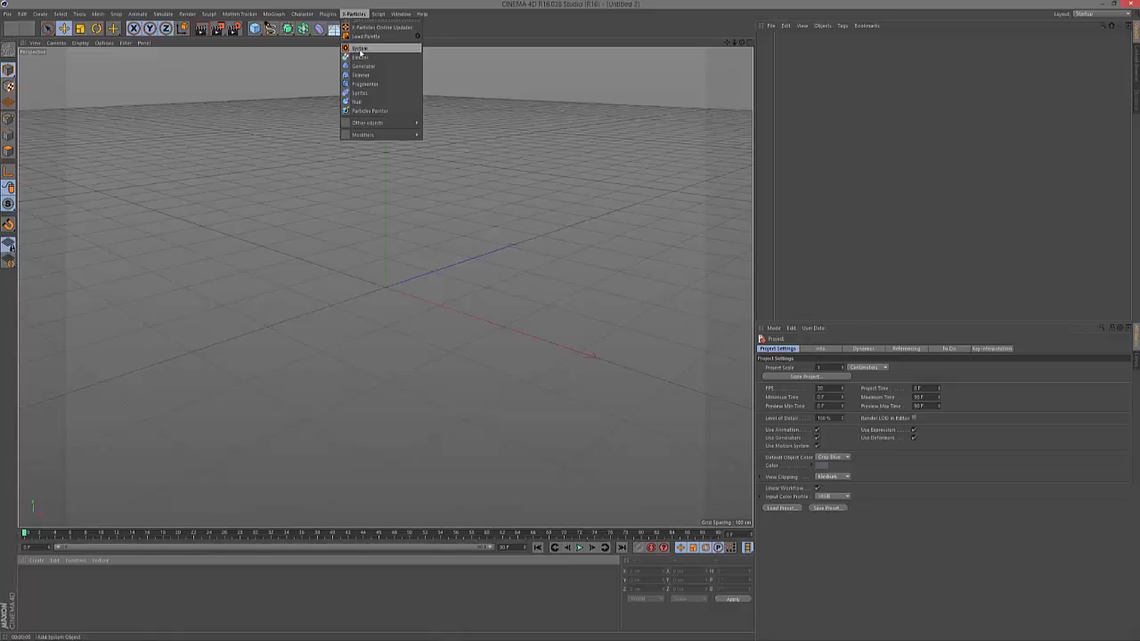
pyautogui.click(360, 50)
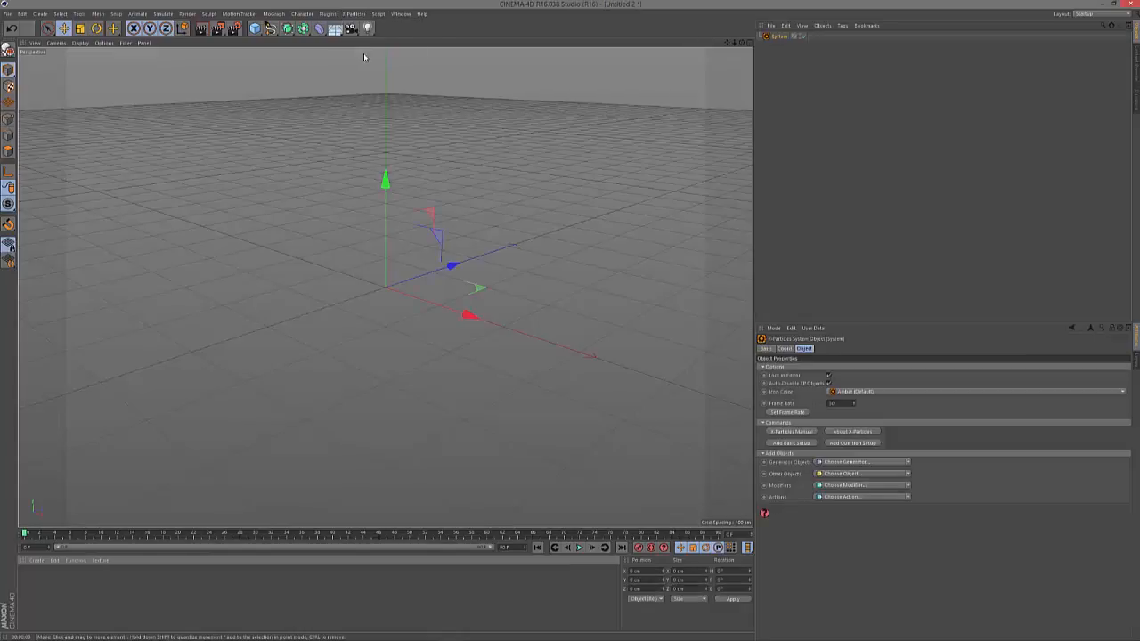
pyautogui.click(791, 443)
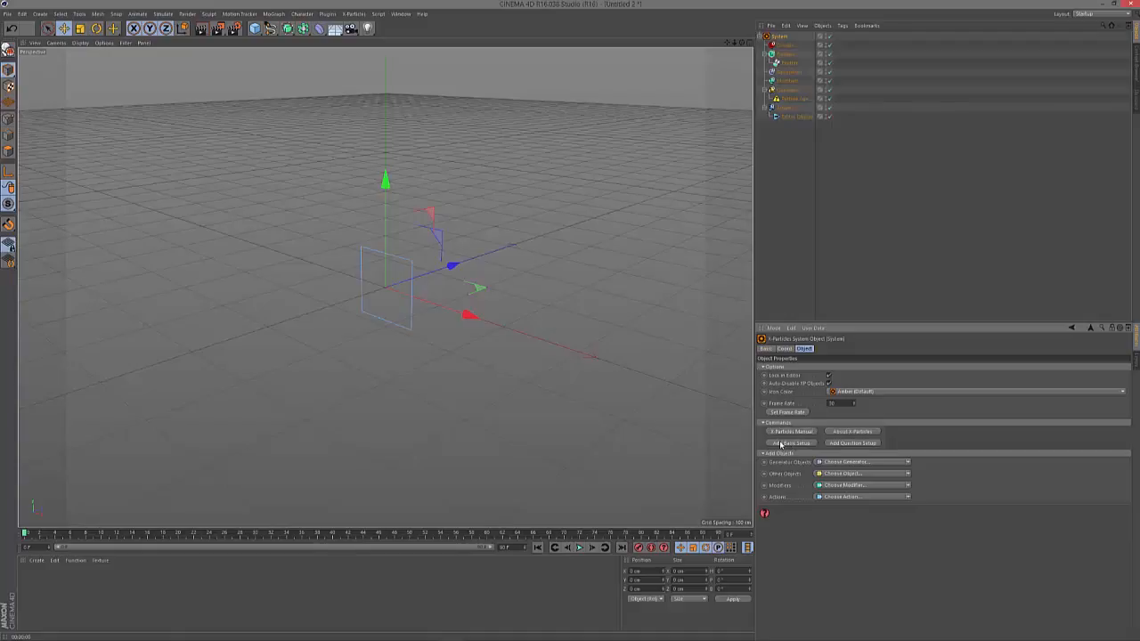
# Set the emitter's shape to Sphere with a radius of 10 cm
pyautogui.click(789, 63)
pyautogui.click(822, 349)
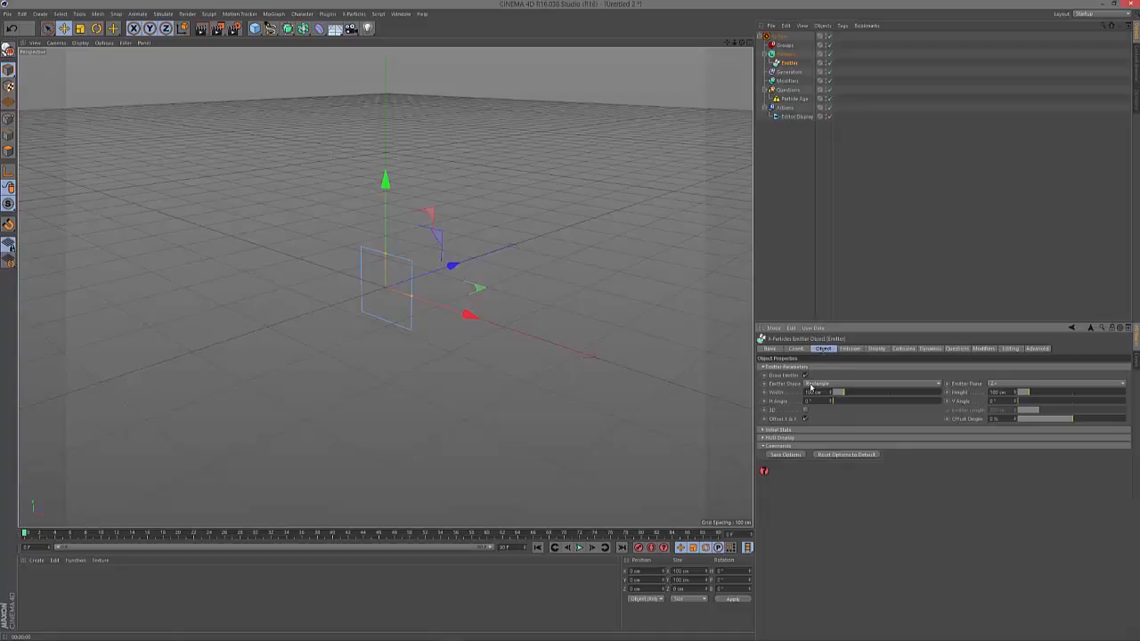
pyautogui.click(810, 385)
pyautogui.click(813, 418)
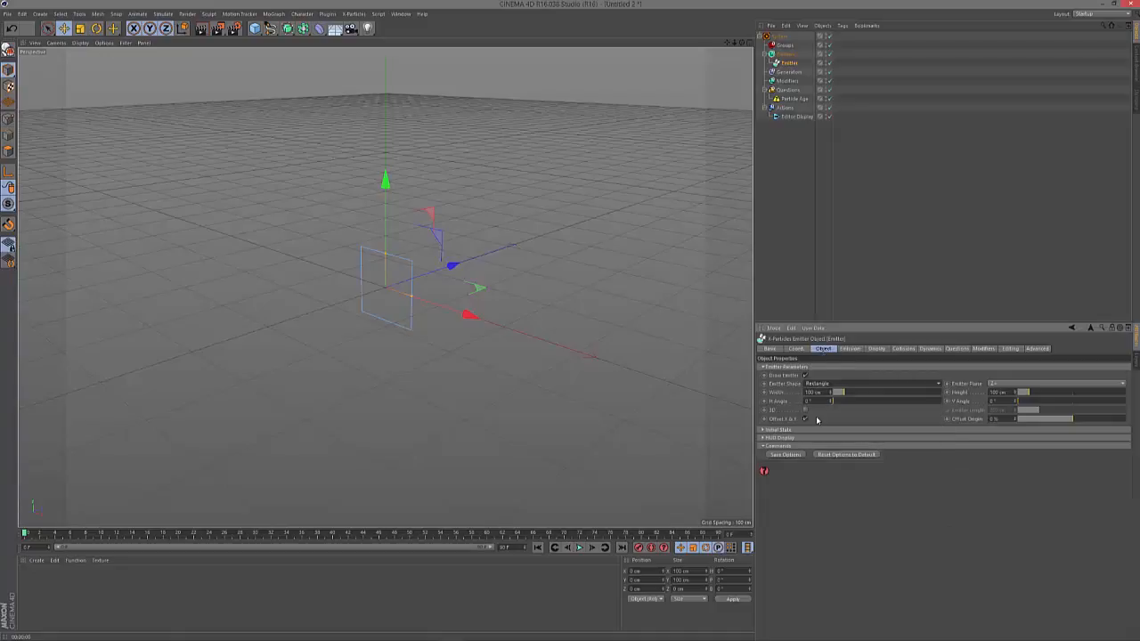
pyautogui.doubleClick(807, 393)
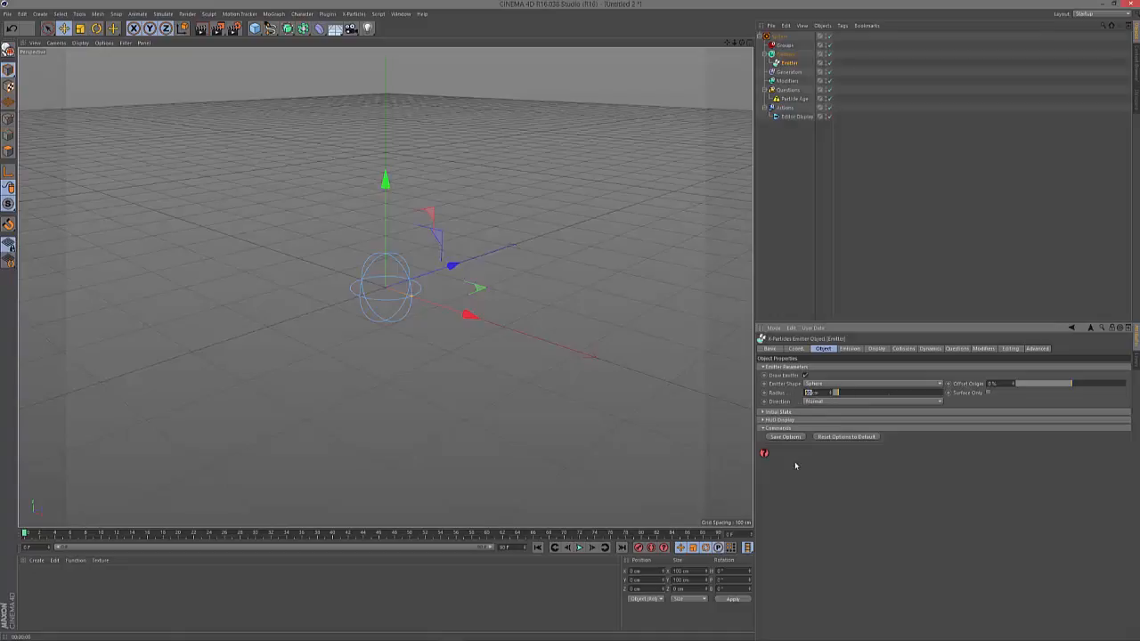
pyautogui.write('10')
pyautogui.press('Return')
# Turn off the emitter's Emit All Frames, lower its birthrate, set the particle speed to 200 cm, and play the emission
pyautogui.click(847, 349)
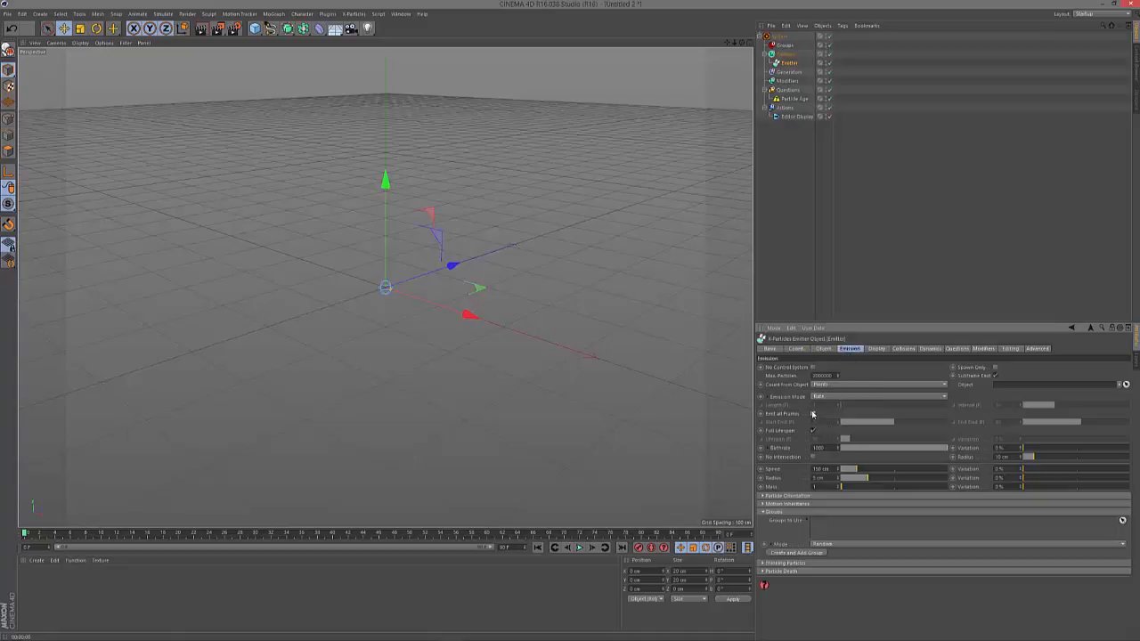
pyautogui.click(812, 414)
pyautogui.moveTo(1004, 423); pyautogui.dragTo(972, 430)
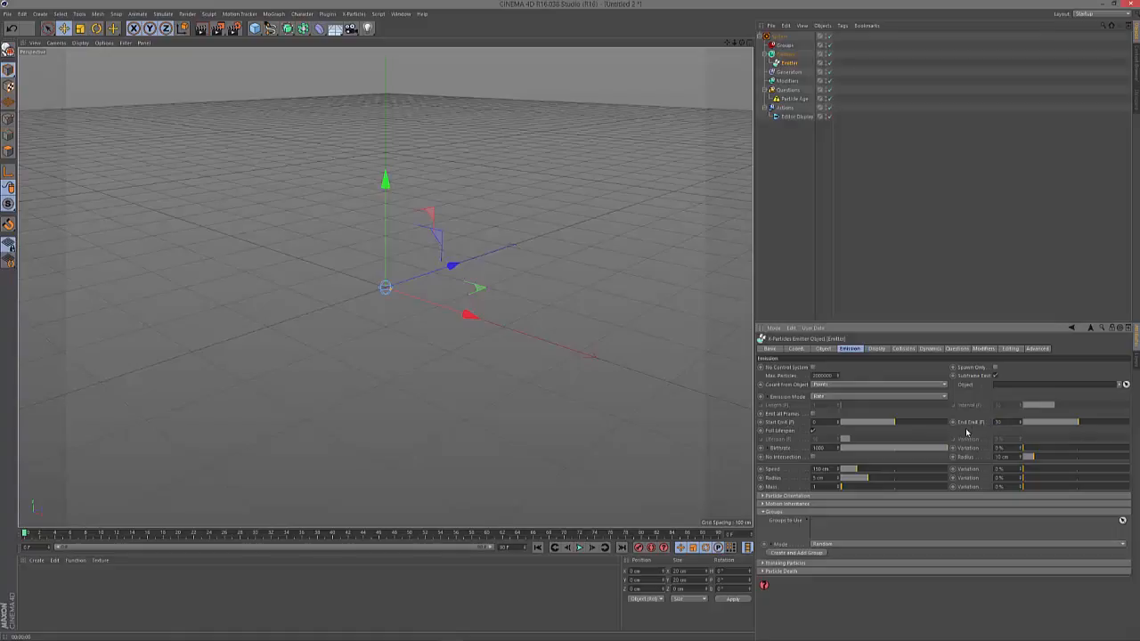
pyautogui.doubleClick(820, 447)
pyautogui.write('10')
pyautogui.press('Return')
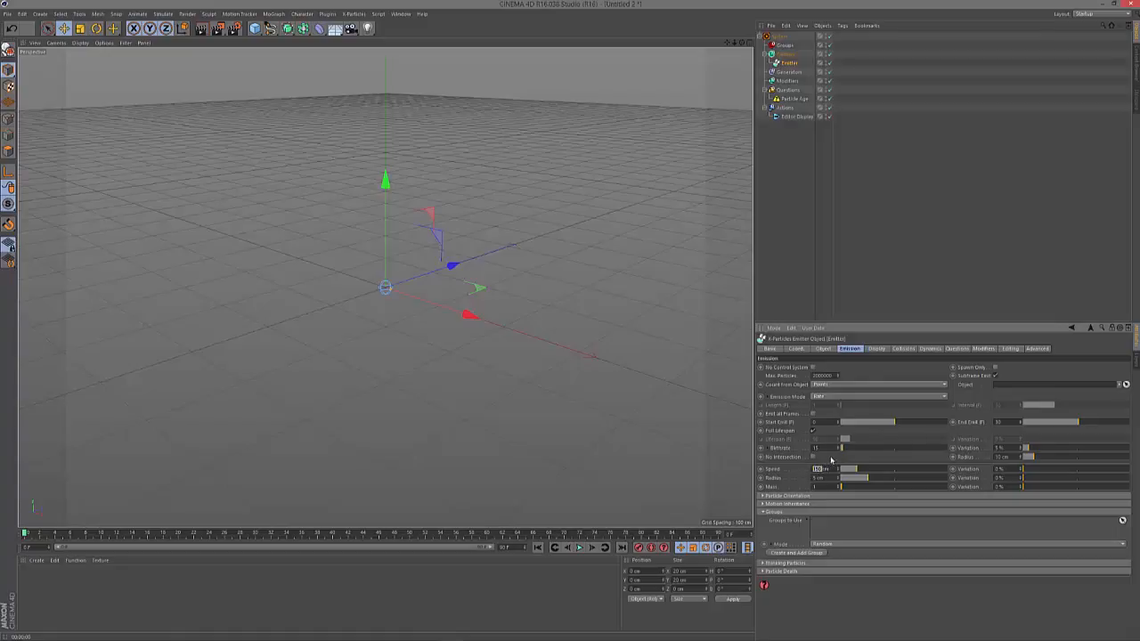
pyautogui.write('200')
pyautogui.press('Return')
pyautogui.press('Return')
pyautogui.click(579, 548)
pyautogui.click(579, 547)
# Display the emitter's particles as red ticks and preview the emission from the first frame
pyautogui.click(877, 348)
pyautogui.click(843, 400)
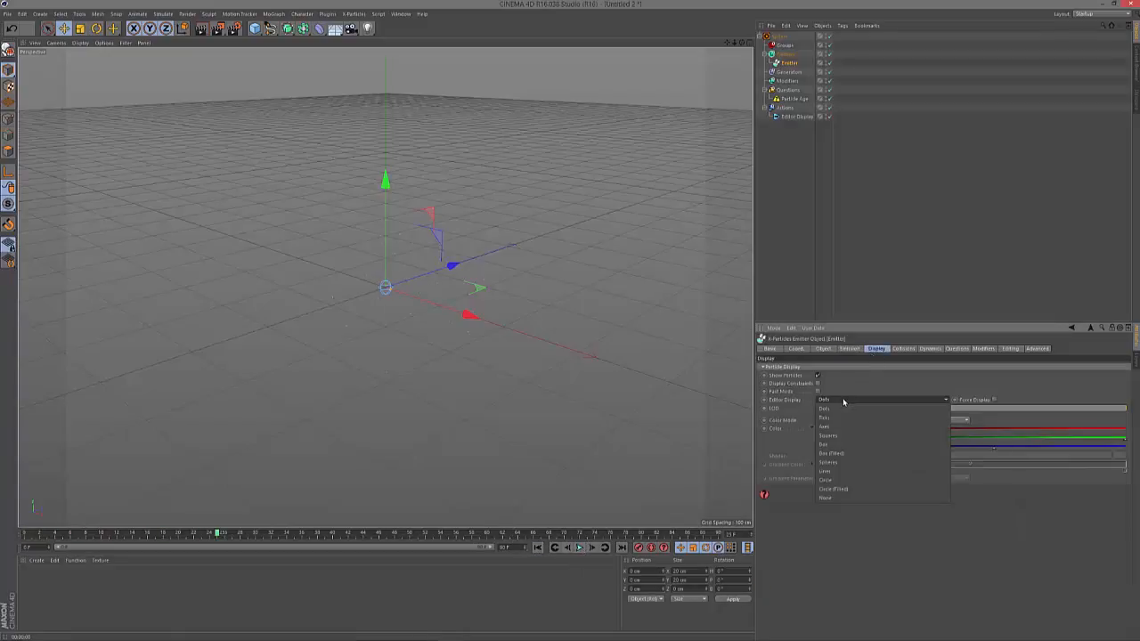
pyautogui.click(839, 418)
pyautogui.click(820, 431)
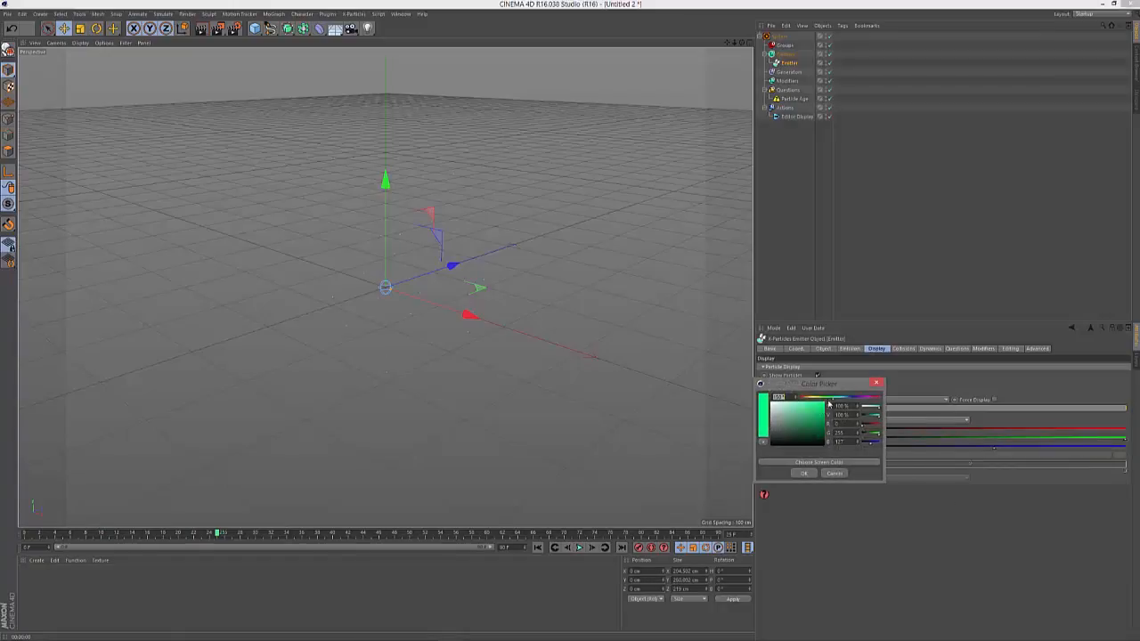
pyautogui.click(869, 399)
pyautogui.moveTo(869, 399); pyautogui.dragTo(878, 398)
pyautogui.click(803, 473)
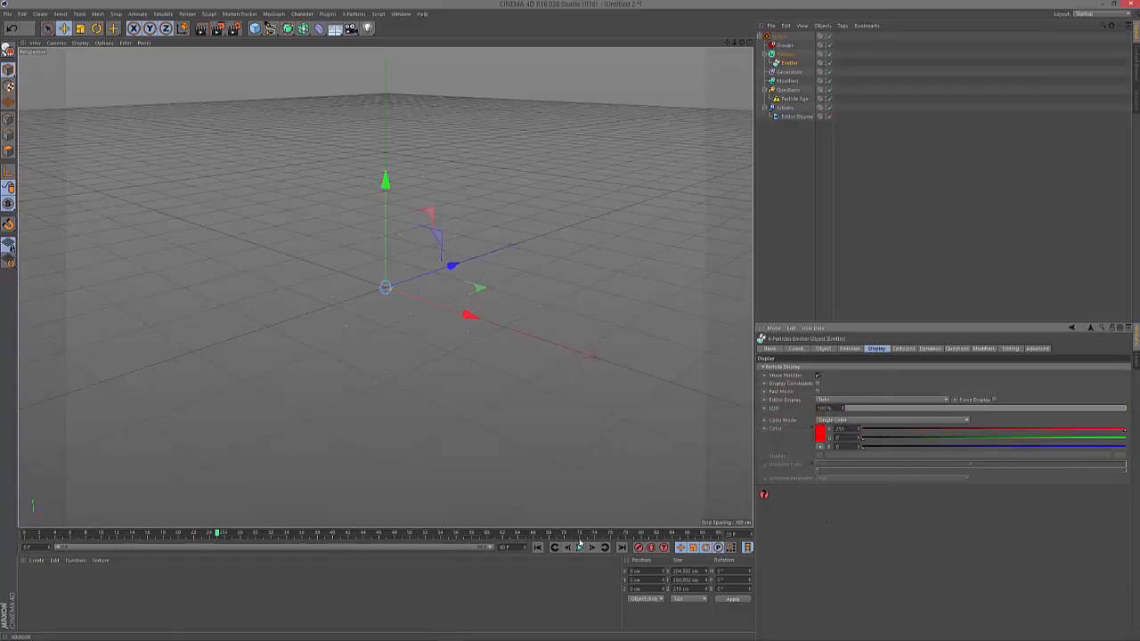
pyautogui.click(538, 548)
pyautogui.click(578, 548)
pyautogui.click(580, 548)
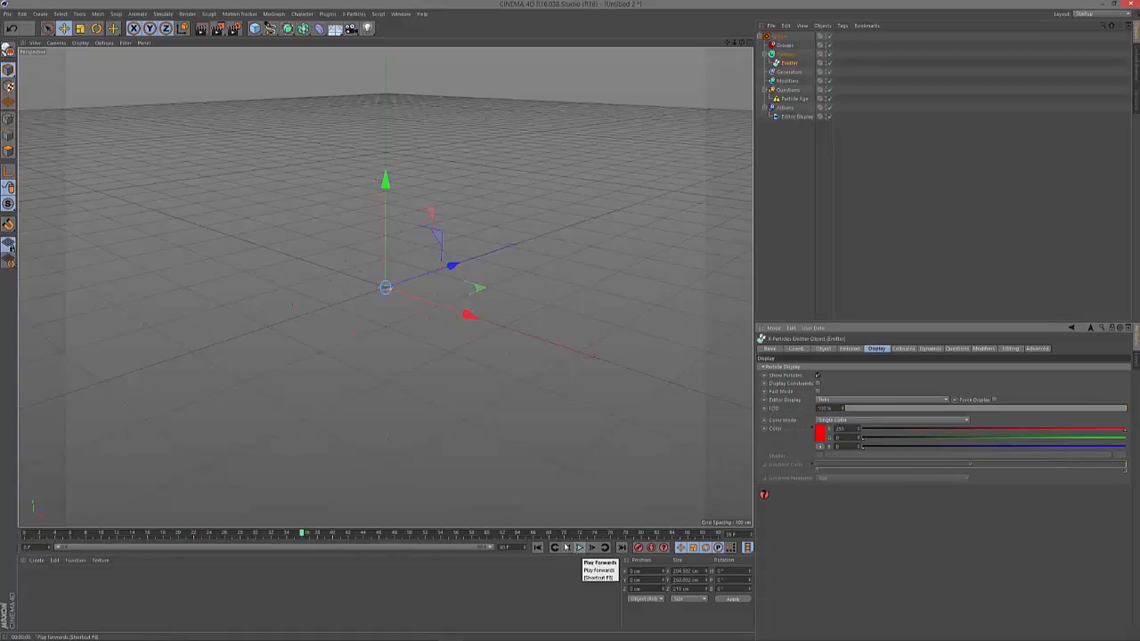
pyautogui.click(539, 548)
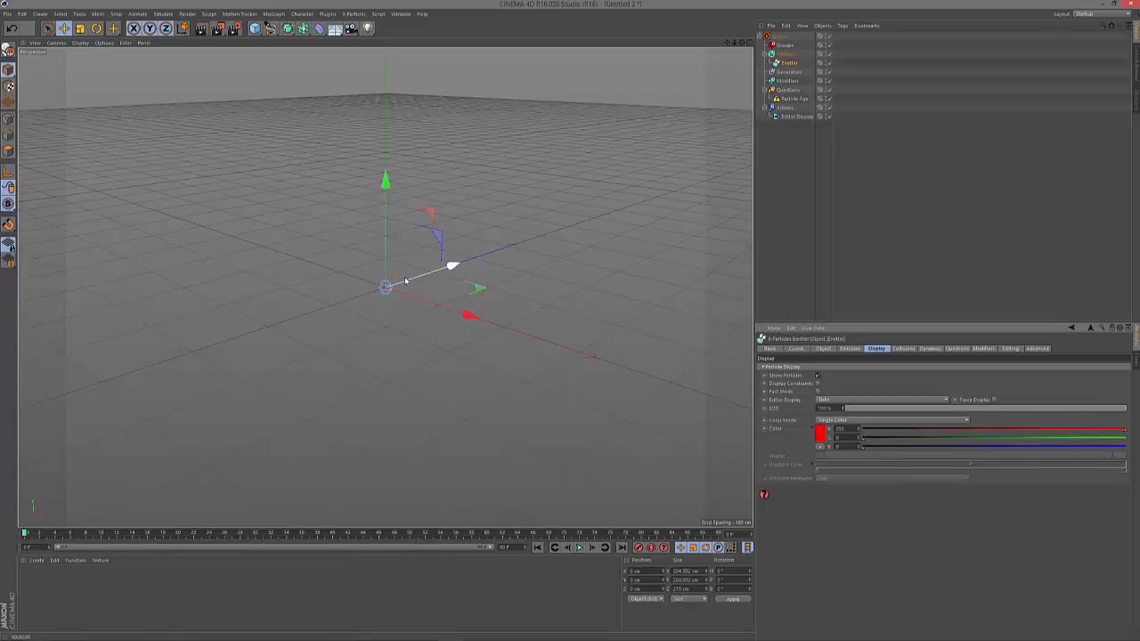
# Add an X-Particles Freeze tag to the emitter, freeze the particles at frame 35, and play the animation
pyautogui.rightClick(786, 64)
pyautogui.moveTo(813, 166)
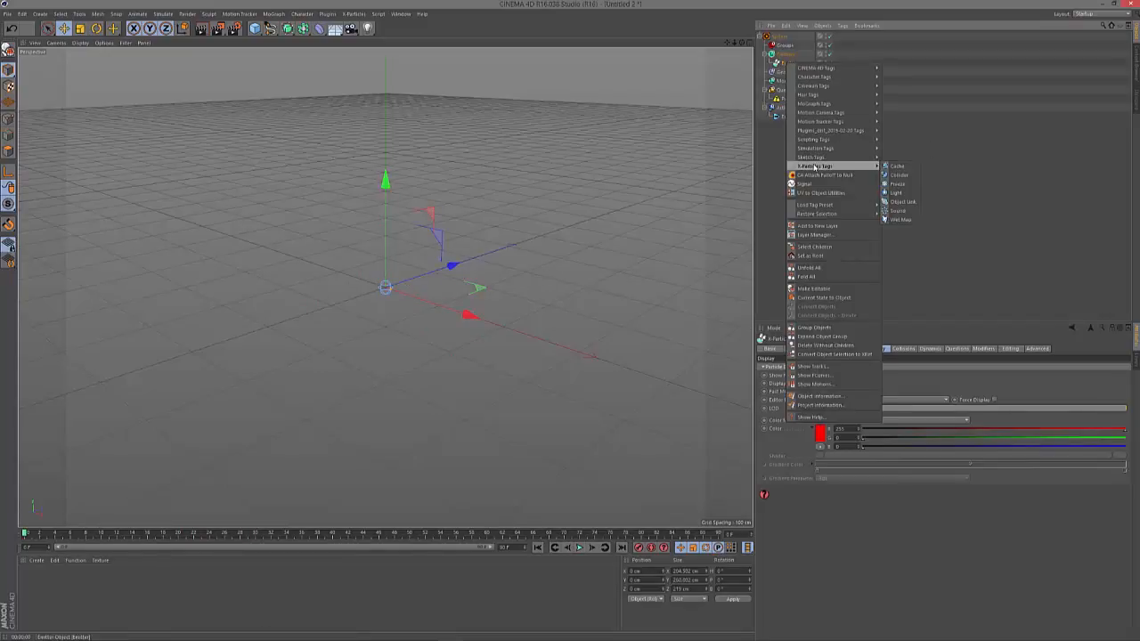
pyautogui.click(895, 183)
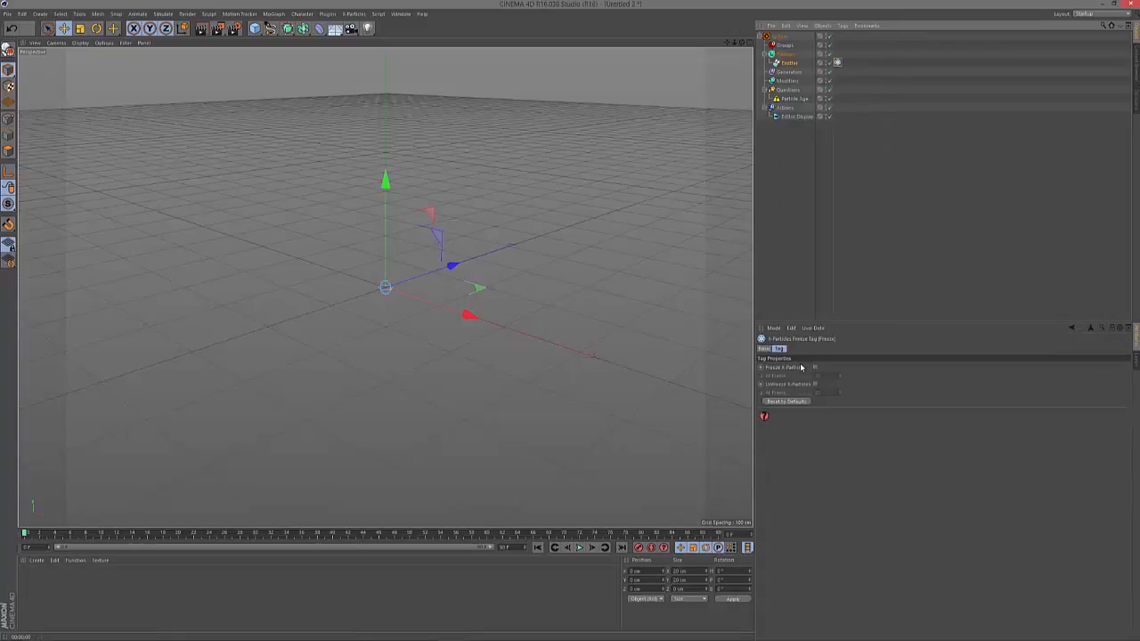
pyautogui.click(814, 367)
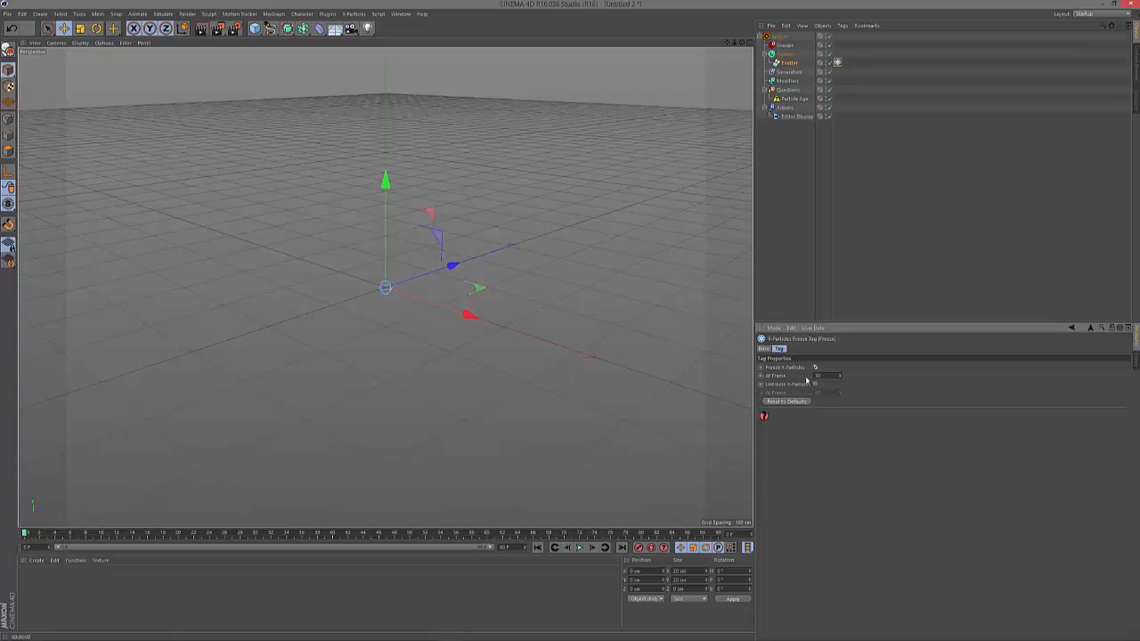
pyautogui.press('Return')
pyautogui.click(578, 547)
pyautogui.click(579, 547)
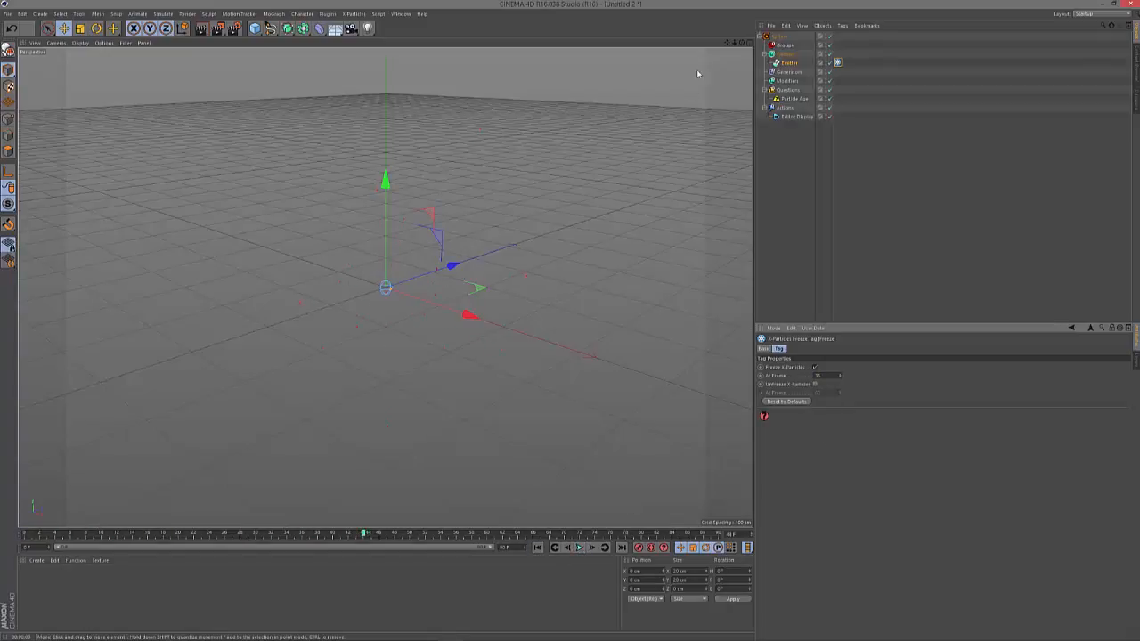
# Add a Trail generator to the system with a trail length of 1000 frames, and play the animation from the start
pyautogui.moveTo(741, 42); pyautogui.dragTo(801, 8)
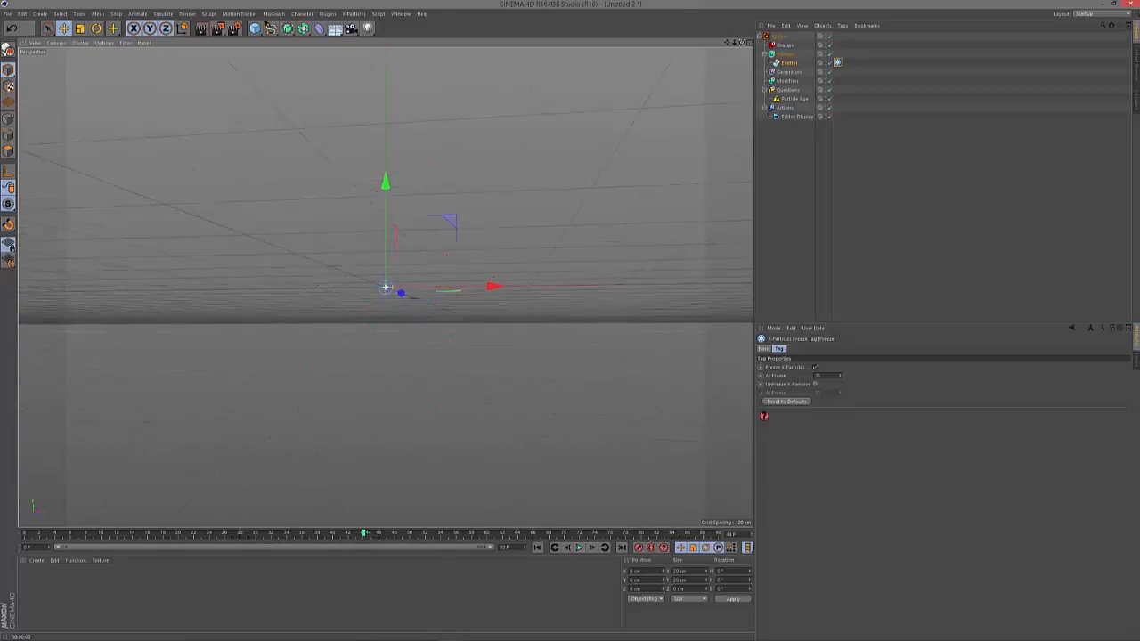
pyautogui.keyDown('alt'); pyautogui.moveTo(452, 169); pyautogui.dragTo(442, 175); pyautogui.keyUp('alt')
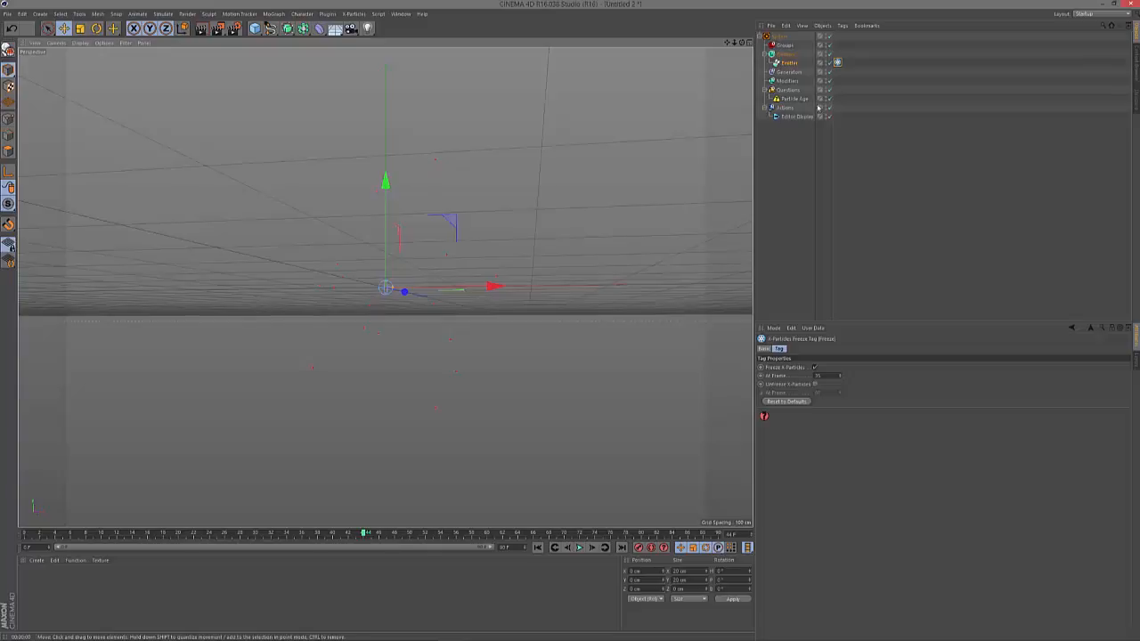
pyautogui.click(790, 64)
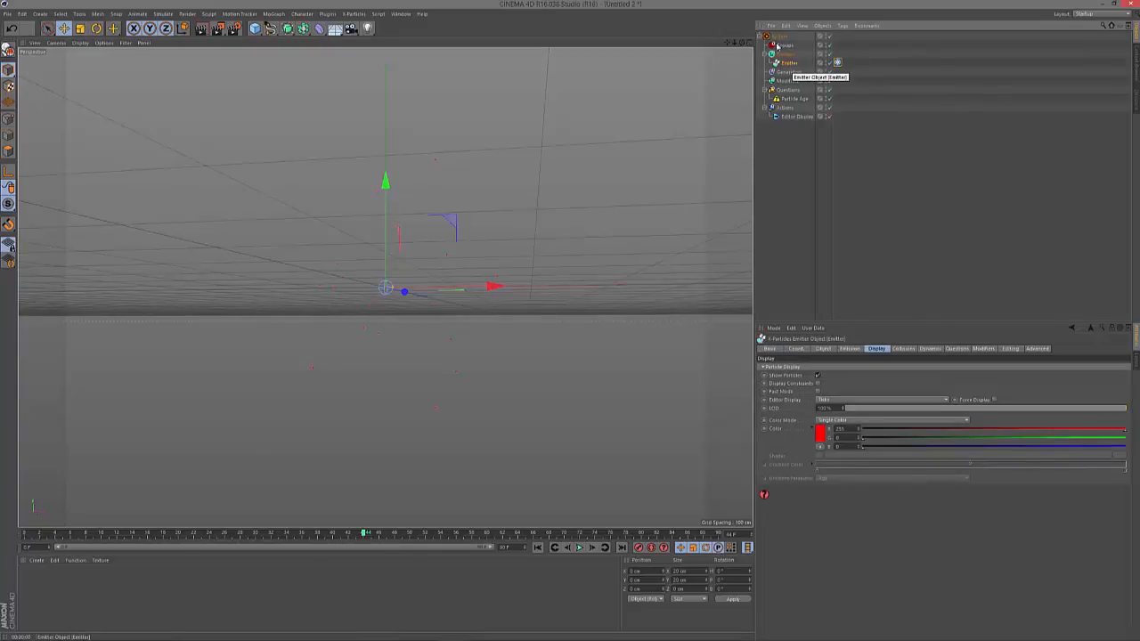
pyautogui.click(780, 35)
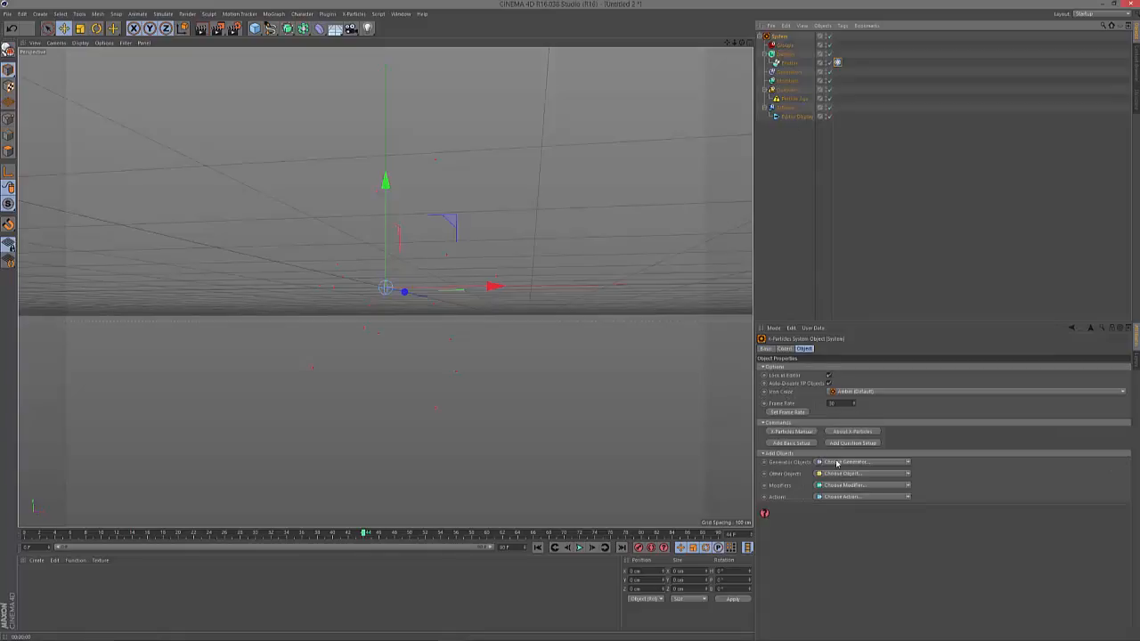
pyautogui.click(837, 463)
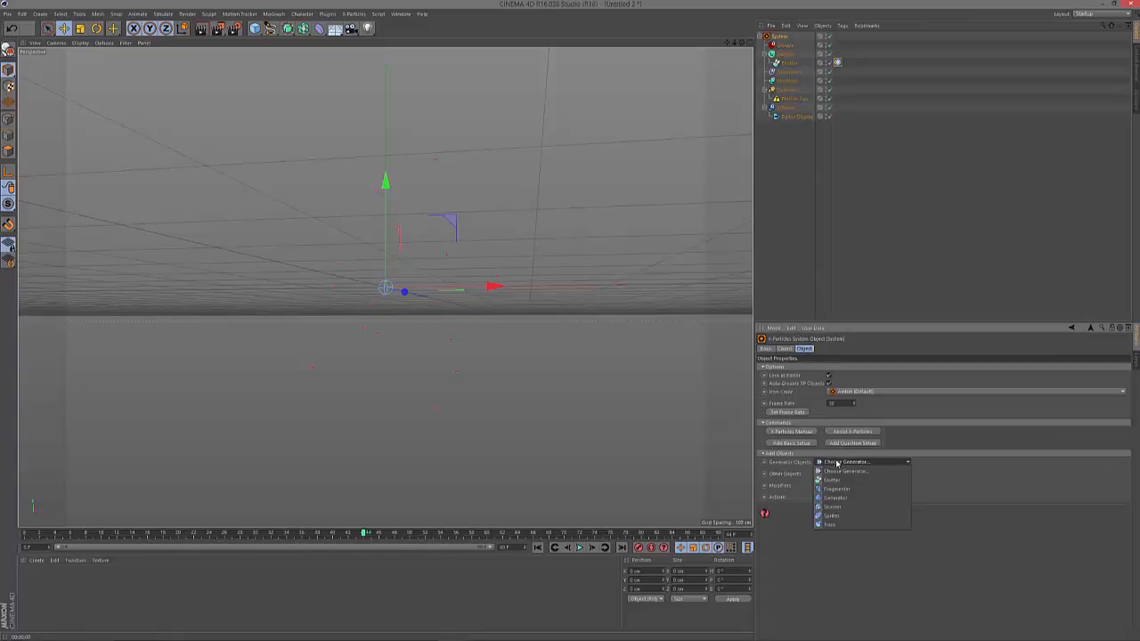
pyautogui.click(830, 525)
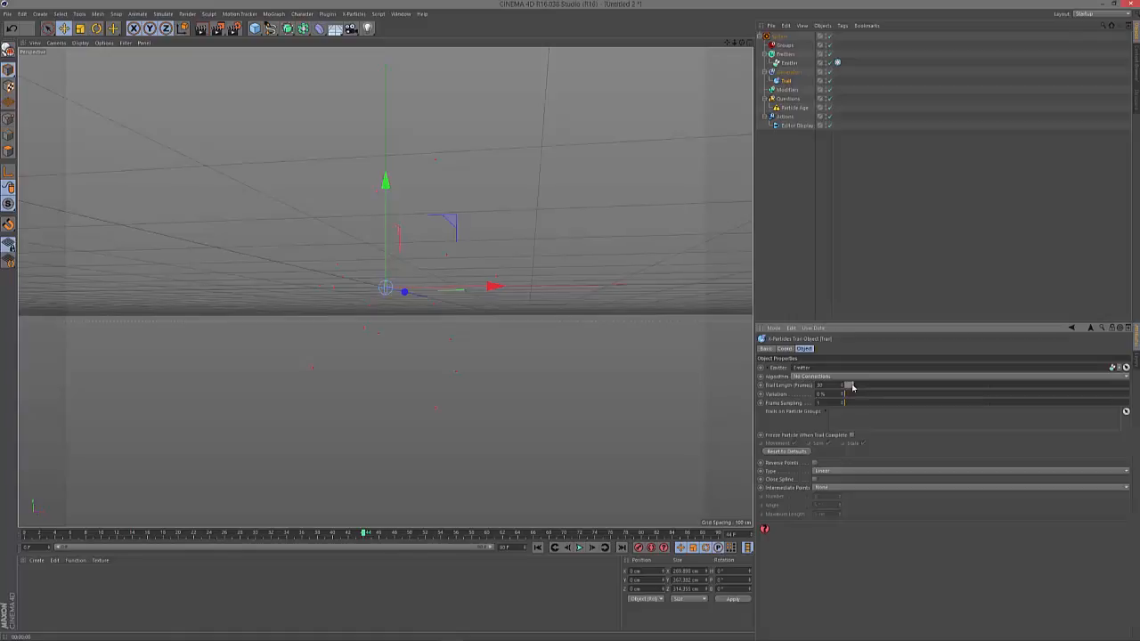
pyautogui.moveTo(852, 386); pyautogui.dragTo(1078, 392)
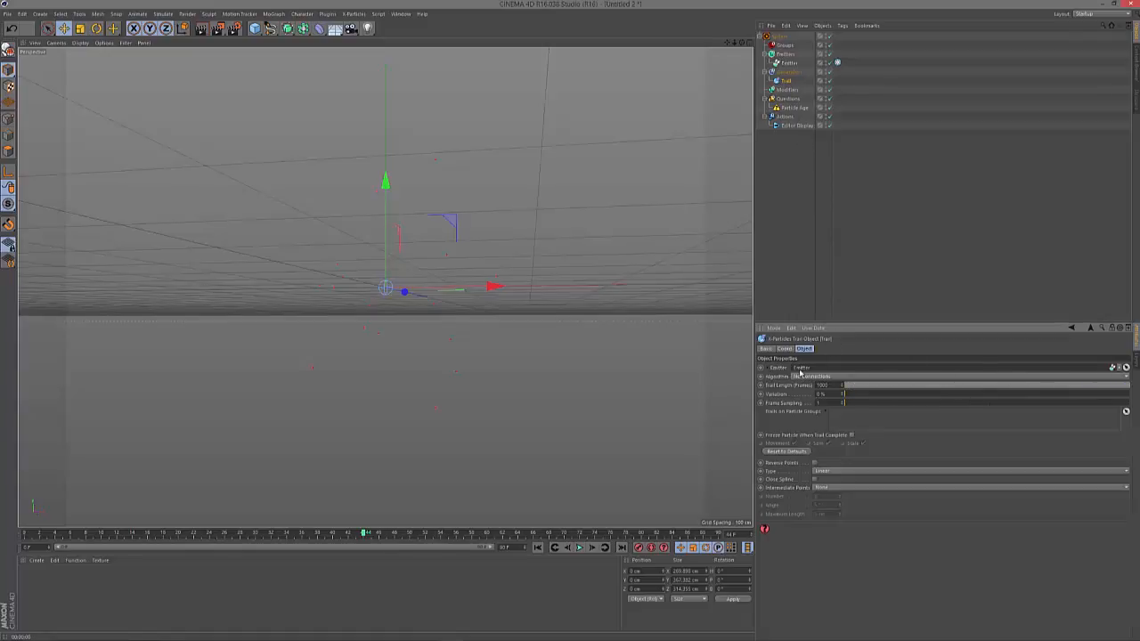
pyautogui.click(538, 549)
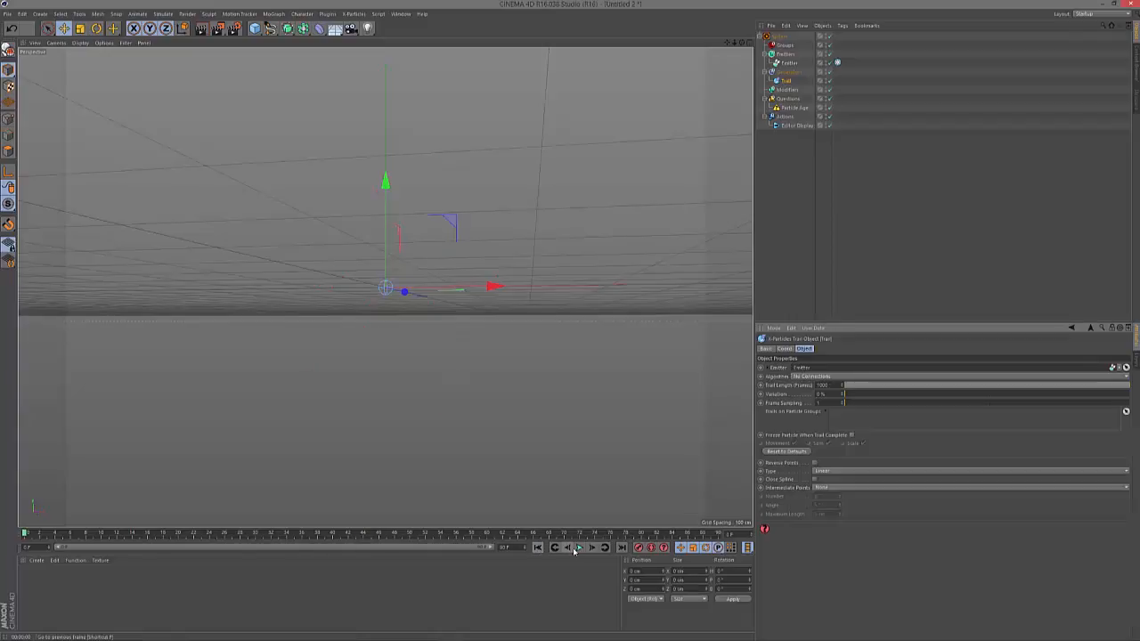
pyautogui.click(578, 549)
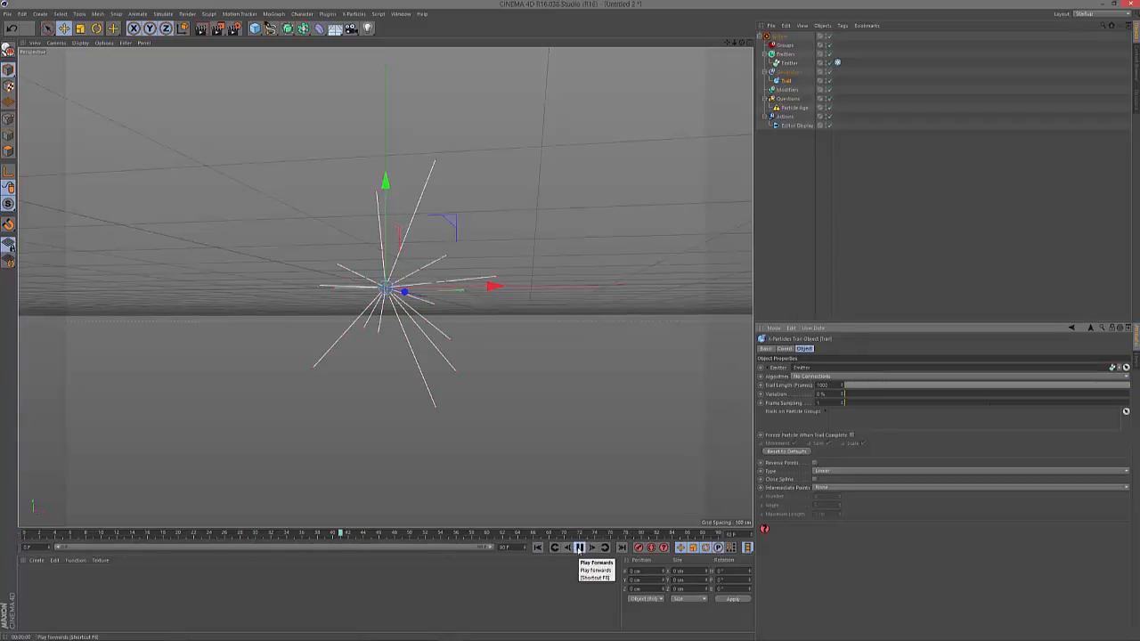
pyautogui.click(579, 549)
# Add a Skinner generator to the system and include the Trail object among its sources
pyautogui.moveTo(742, 42); pyautogui.dragTo(590, 209)
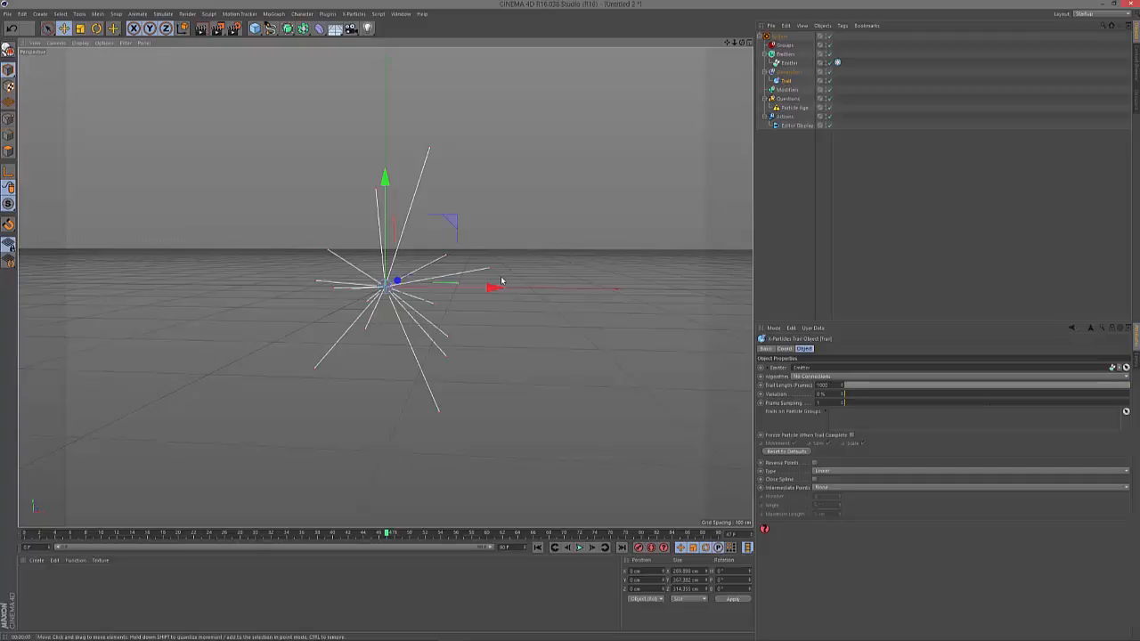
pyautogui.click(780, 36)
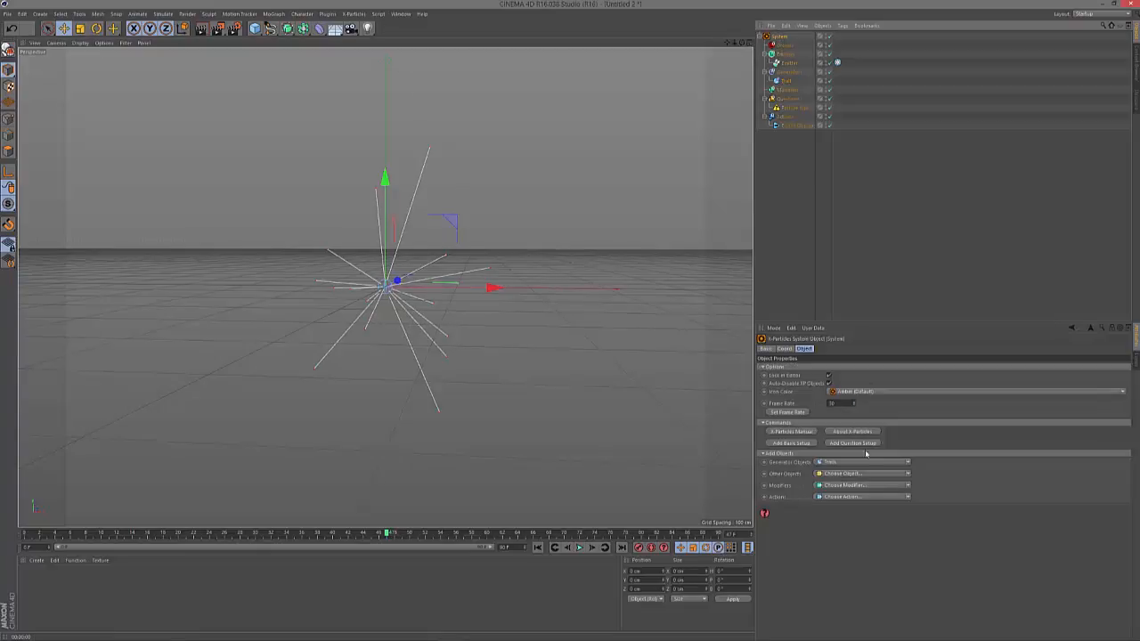
pyautogui.click(837, 462)
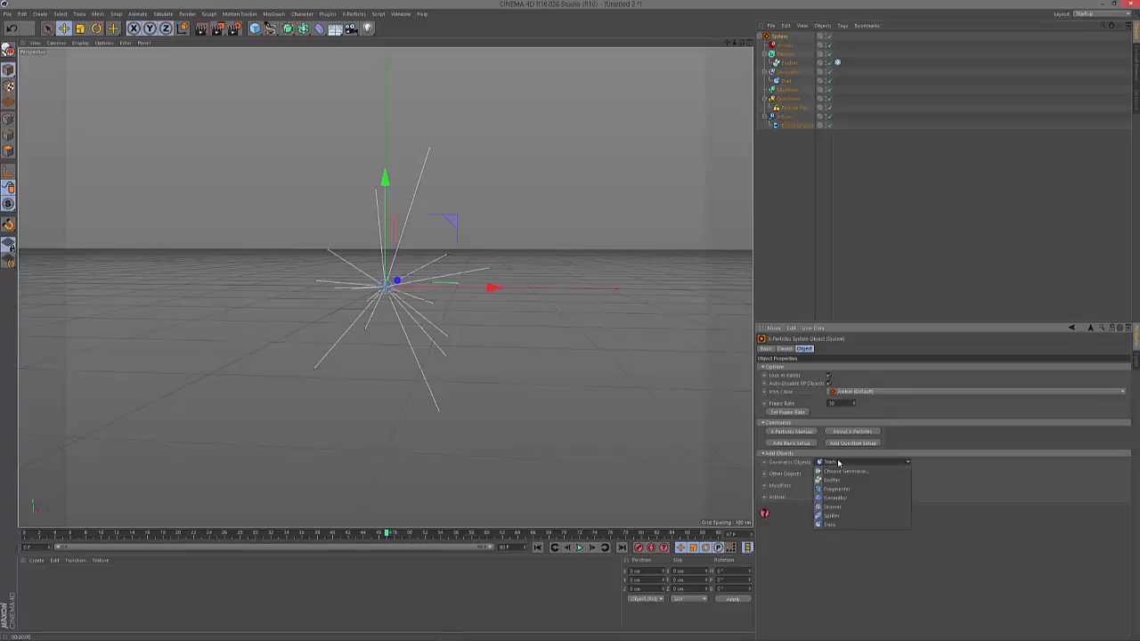
pyautogui.click(841, 503)
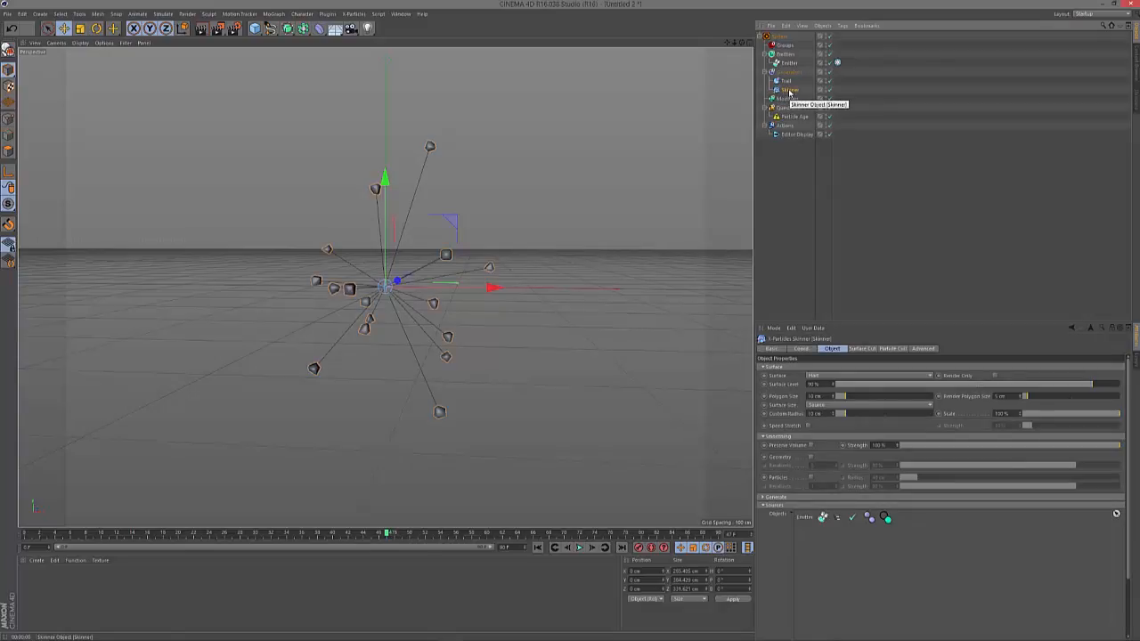
pyautogui.moveTo(785, 82); pyautogui.dragTo(810, 526)
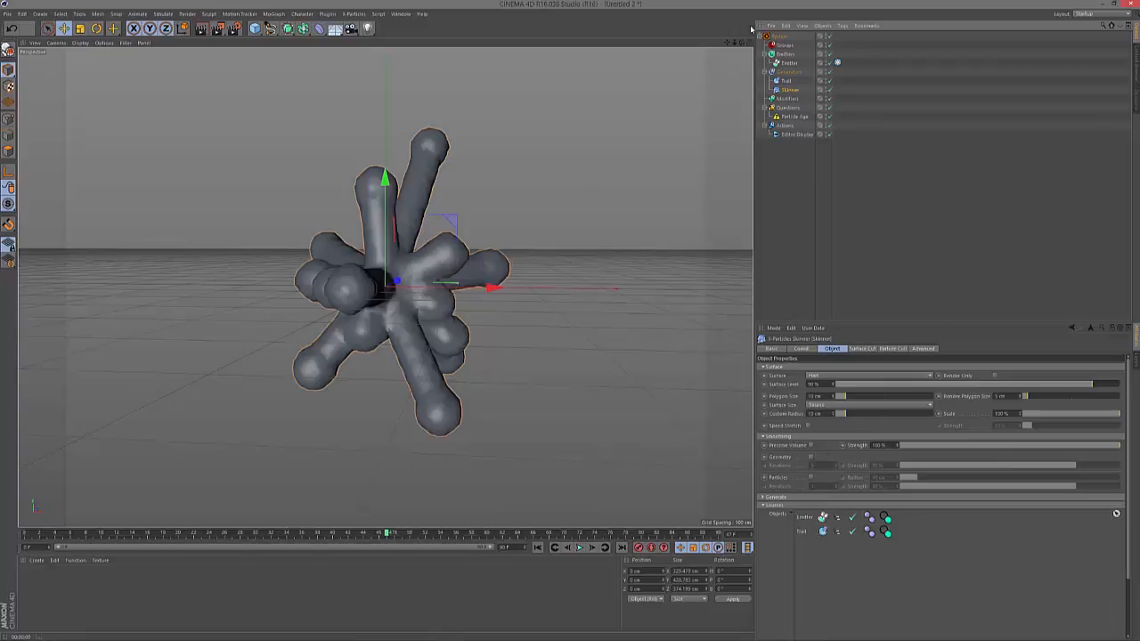
# Set the Skinner's polygon size to 5 cm and its scale to 35 %
pyautogui.moveTo(744, 43); pyautogui.dragTo(714, 78)
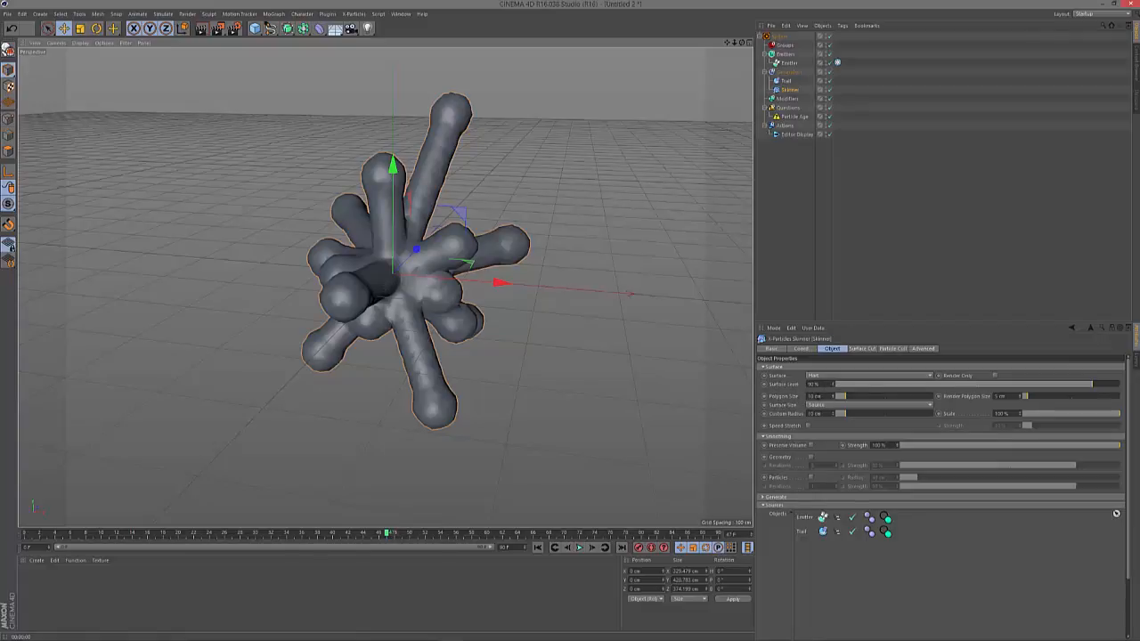
pyautogui.moveTo(814, 397); pyautogui.dragTo(798, 399)
pyautogui.write('5')
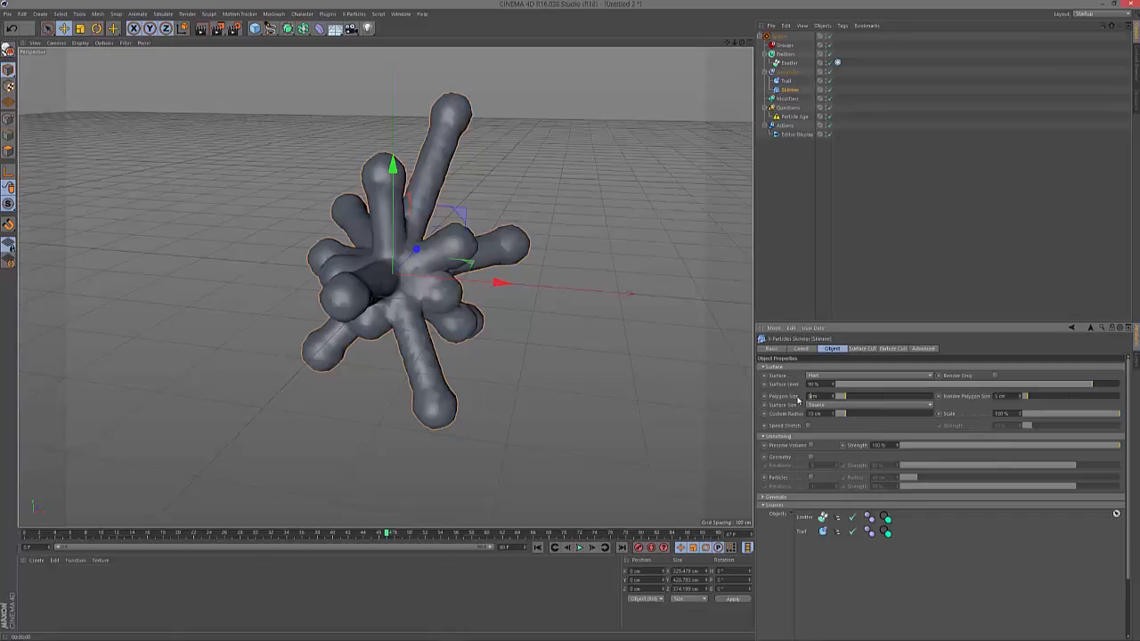
pyautogui.press('Return')
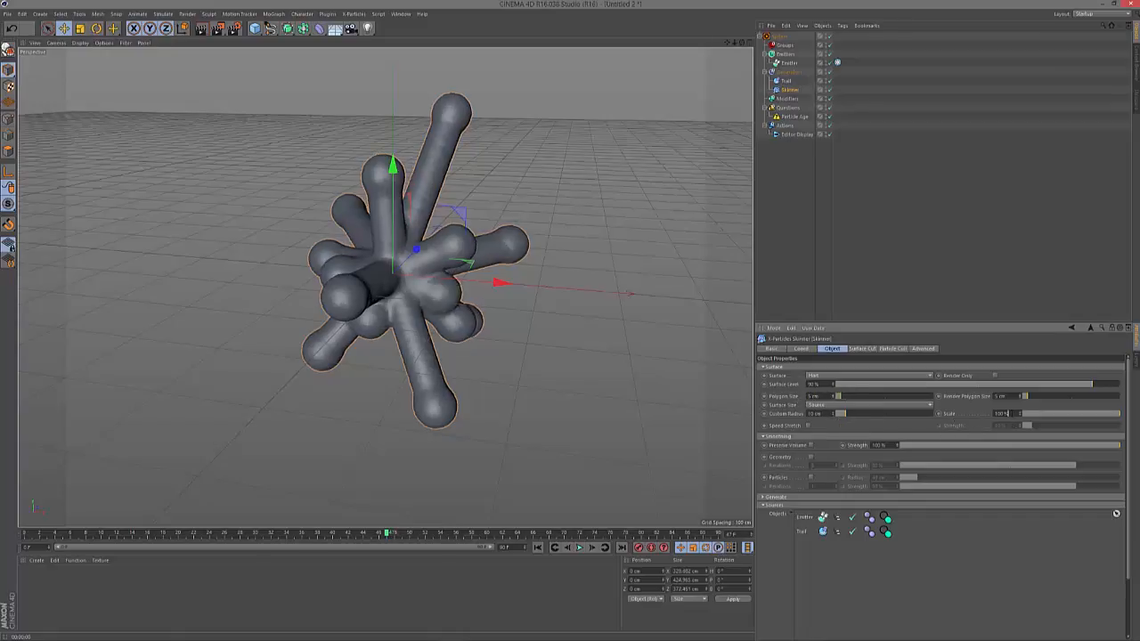
pyautogui.doubleClick(1004, 413)
pyautogui.write('55')
pyautogui.press('Return')
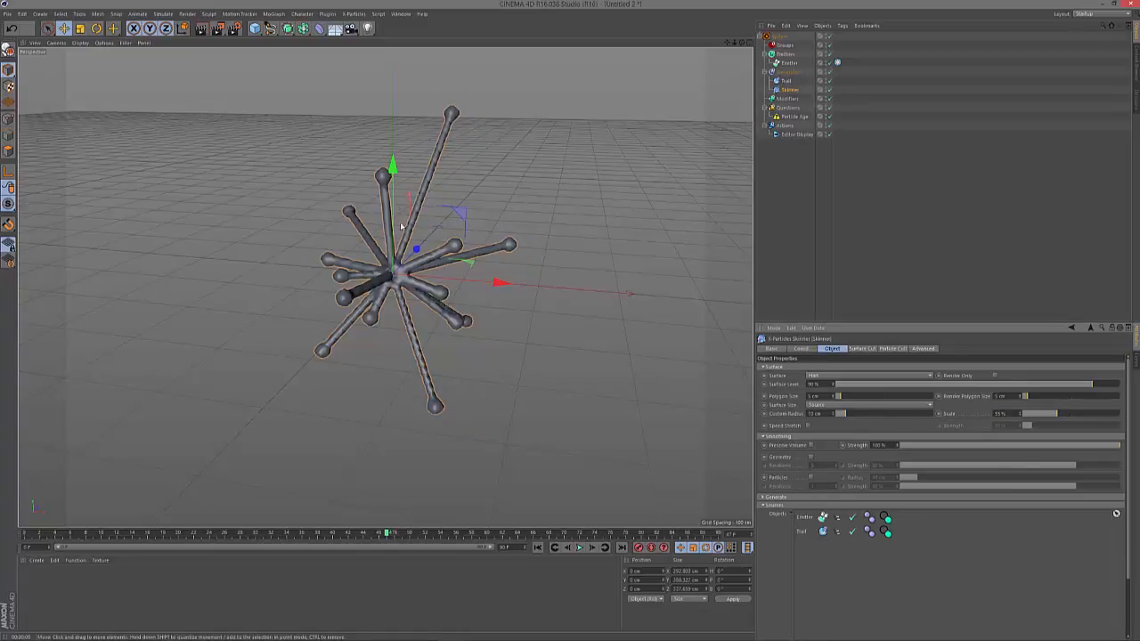
# Enable geometry smoothing on the Skinner and set the smoothing strength to 65 %
pyautogui.click(810, 457)
pyautogui.moveTo(886, 466); pyautogui.dragTo(863, 466)
pyautogui.write('65')
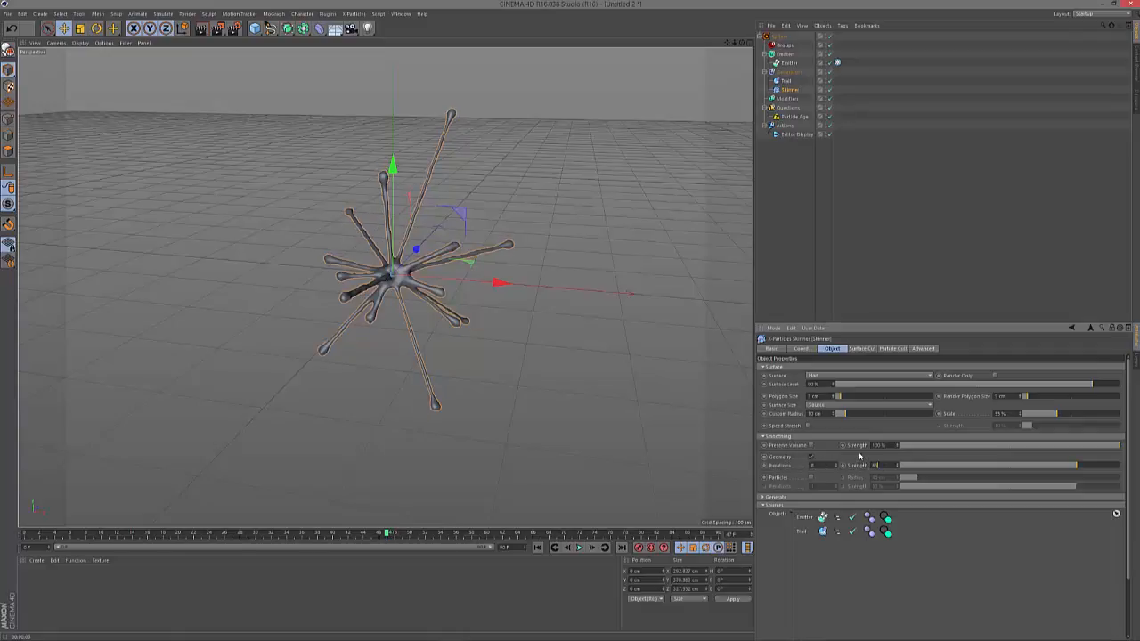
pyautogui.press('Return')
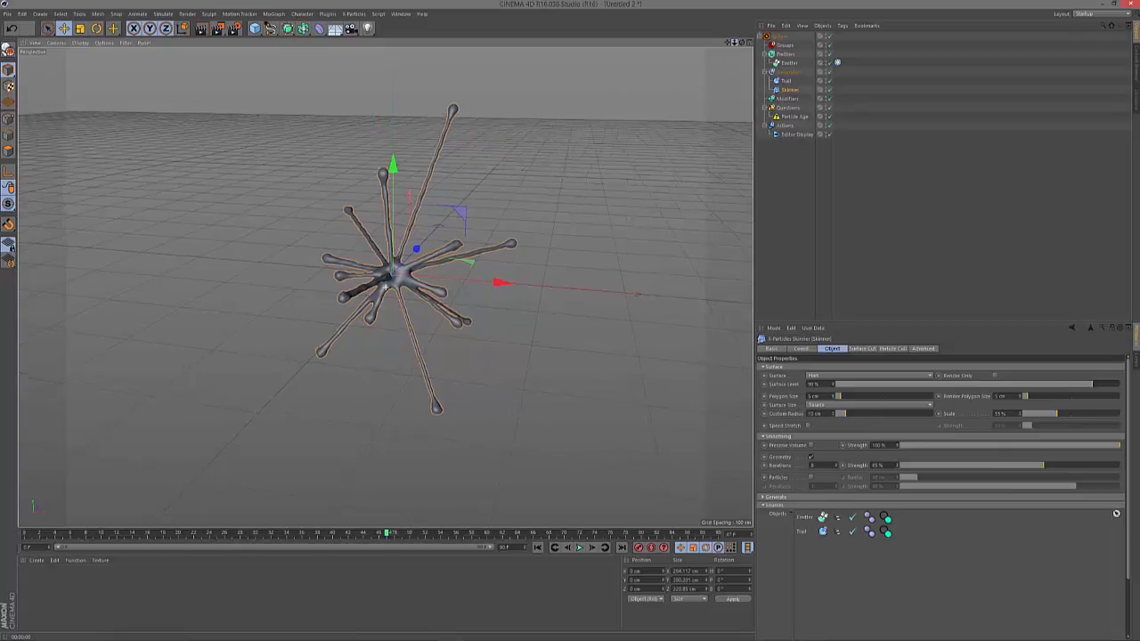
# Play the animation from the first frame and inspect the smoothed branches from another angle
pyautogui.moveTo(734, 42); pyautogui.dragTo(736, 43)
pyautogui.keyDown('alt'); pyautogui.moveTo(386, 286); pyautogui.dragTo(385, 287); pyautogui.keyUp('alt')
pyautogui.click(537, 549)
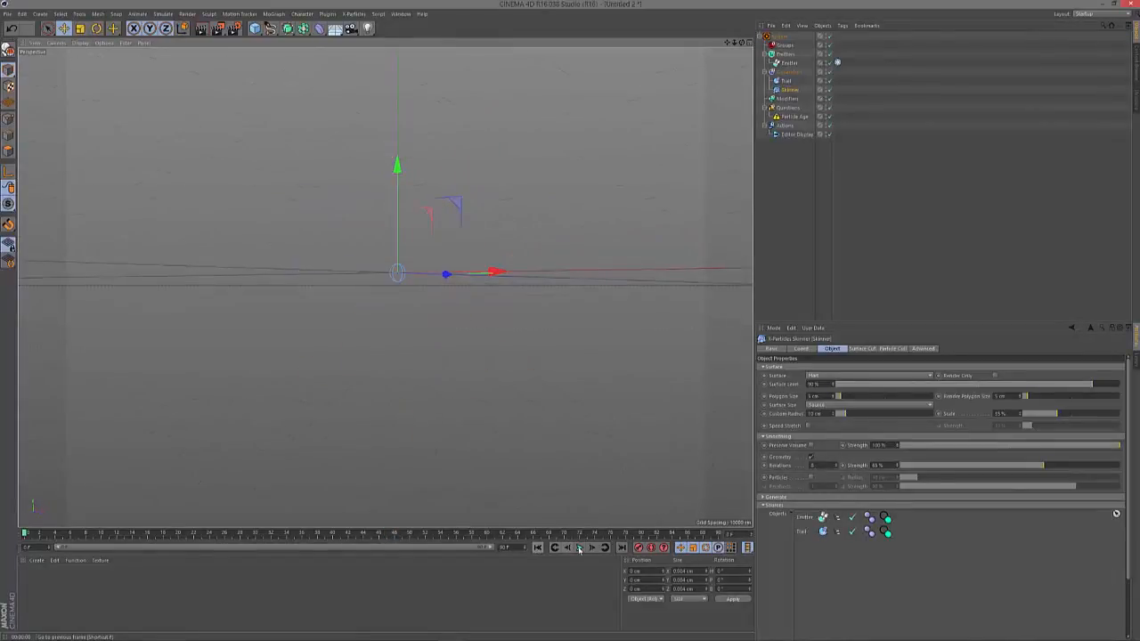
pyautogui.click(578, 547)
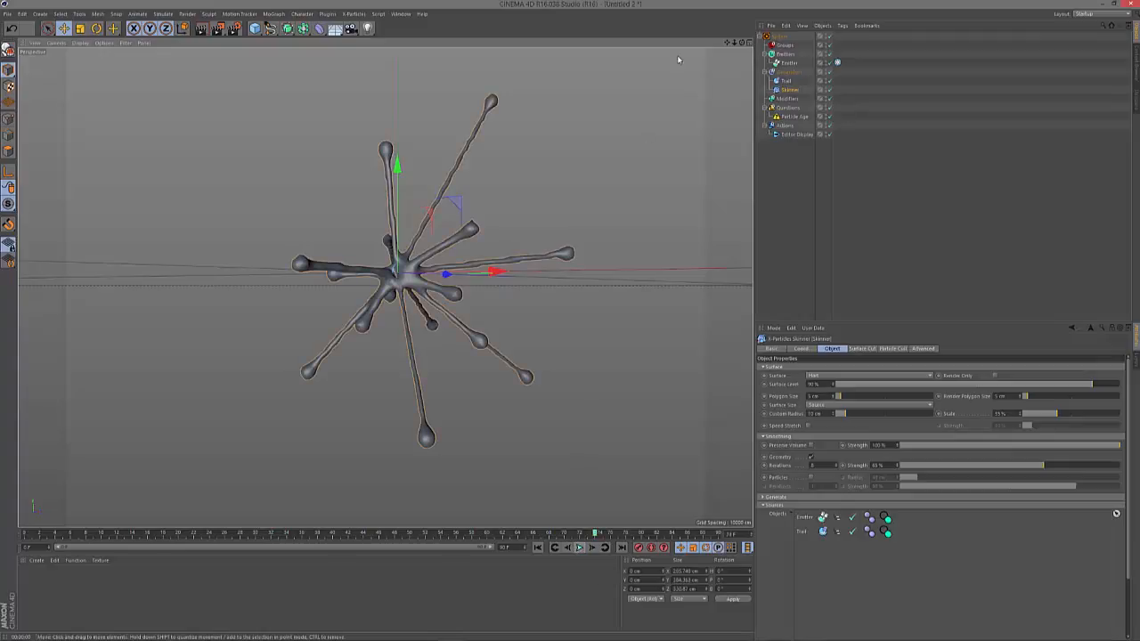
pyautogui.keyDown('alt'); pyautogui.moveTo(385, 286); pyautogui.dragTo(386, 286); pyautogui.keyUp('alt')
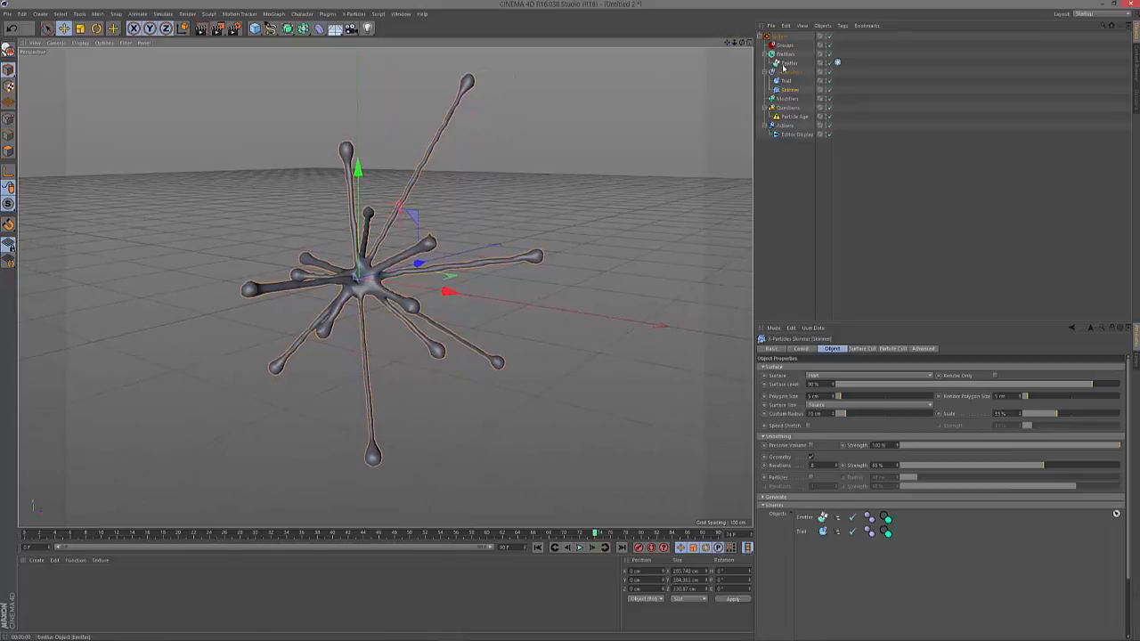
# Add a Turbulence modifier to the X-Particles system and set its noise type to Wavy Turbulence
pyautogui.click(779, 36)
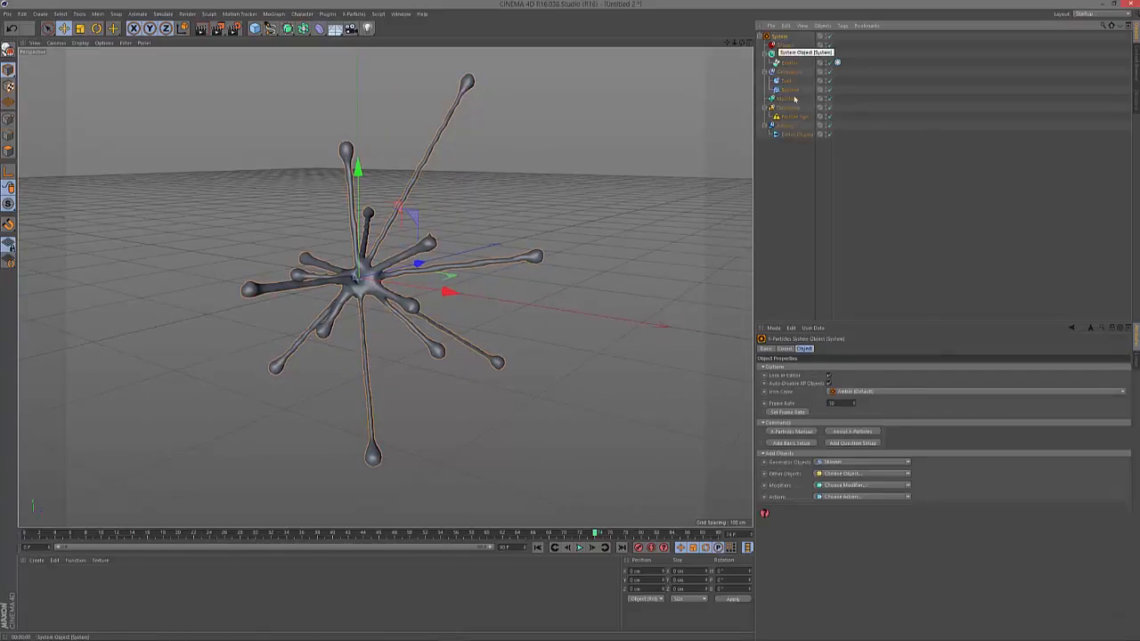
pyautogui.click(844, 486)
pyautogui.click(836, 458)
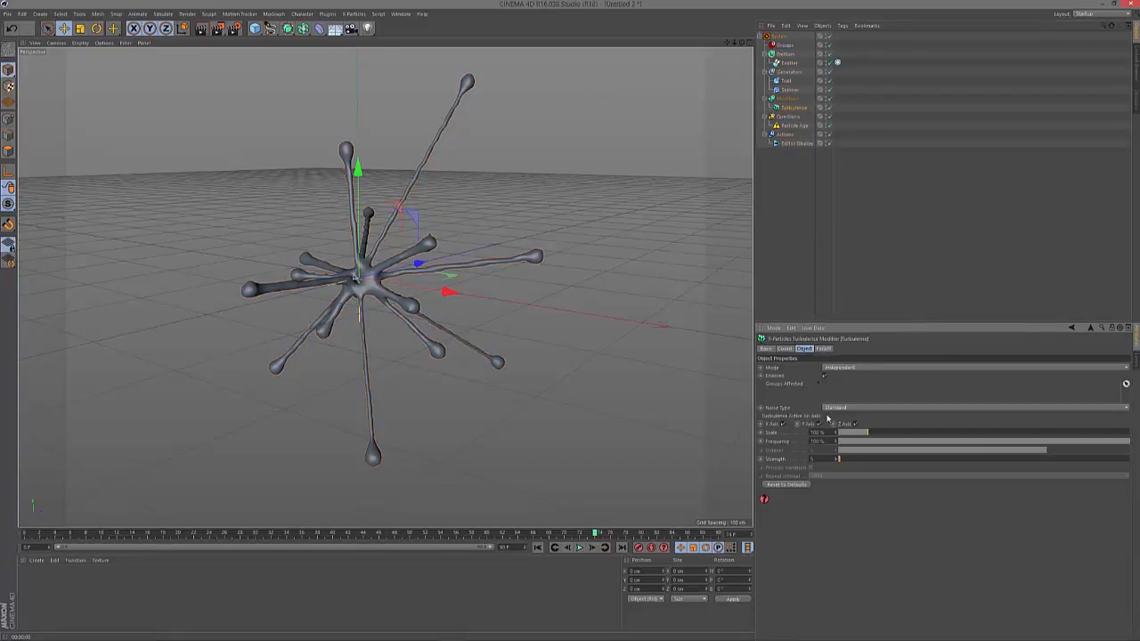
pyautogui.click(837, 410)
pyautogui.click(844, 425)
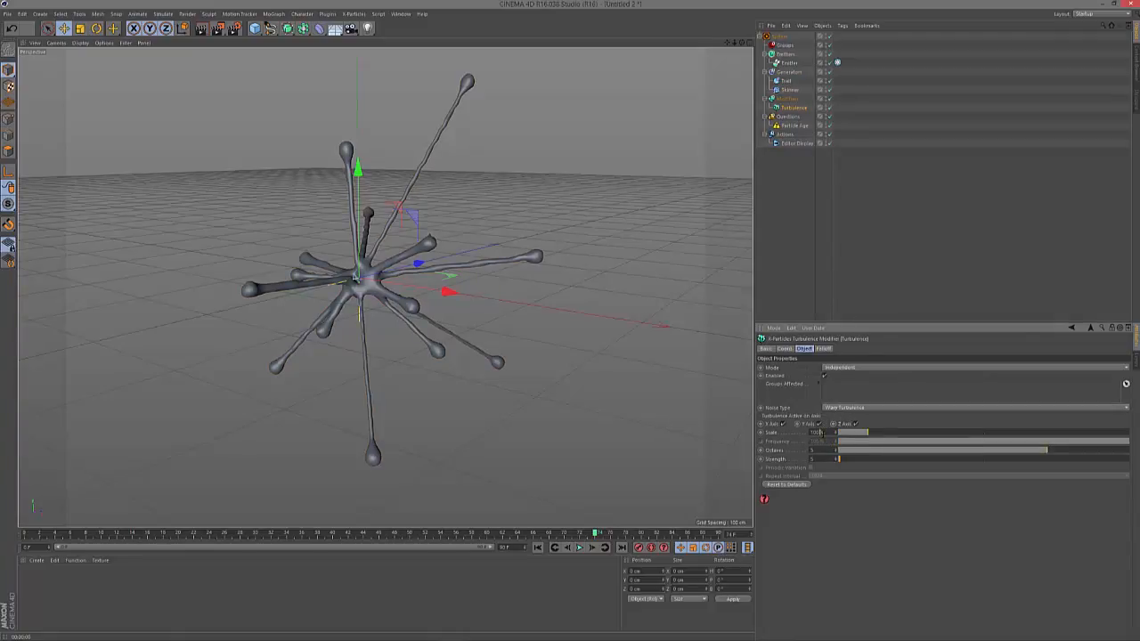
# Set the turbulence scale to 75 % and its strength to 20, and play the animation from the start
pyautogui.doubleClick(816, 433)
pyautogui.write('75')
pyautogui.press('Return')
pyautogui.click(538, 548)
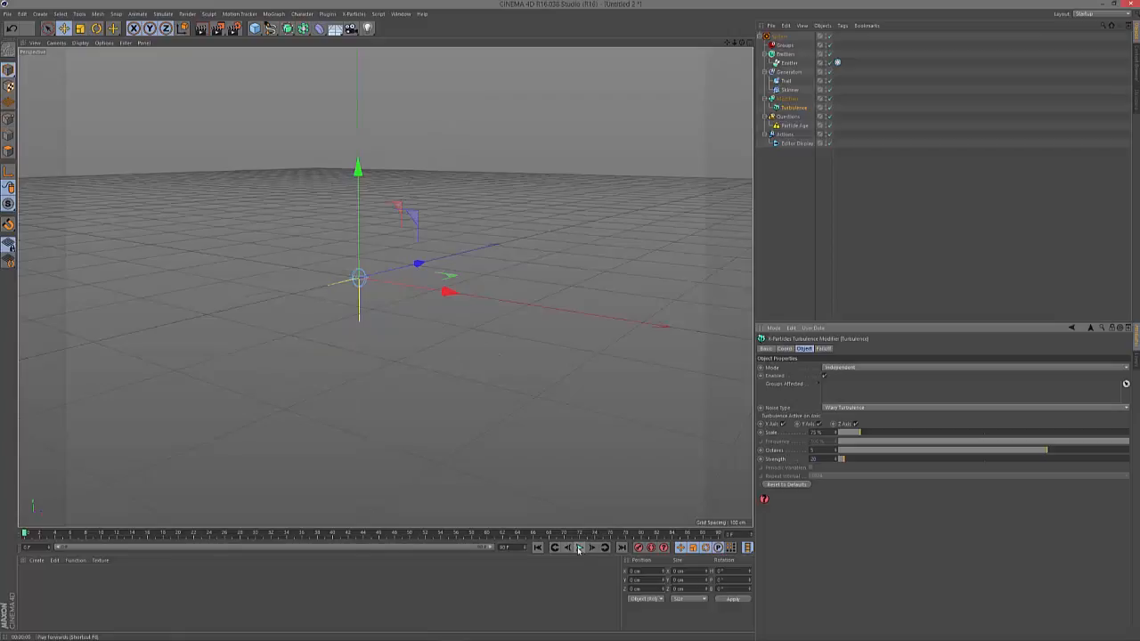
pyautogui.click(580, 549)
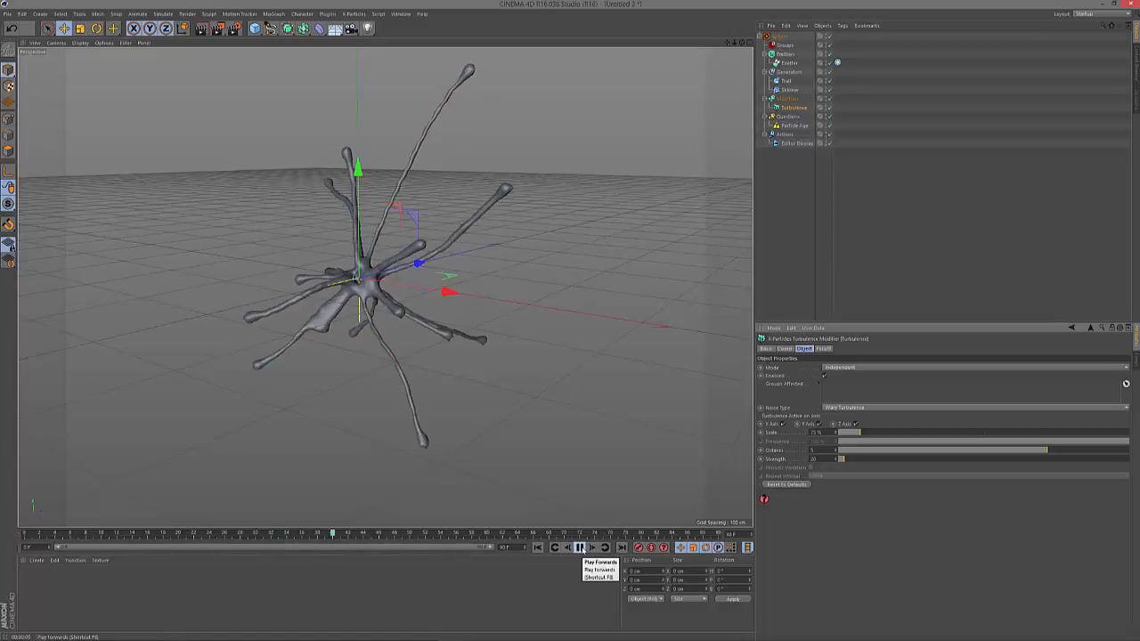
pyautogui.click(580, 549)
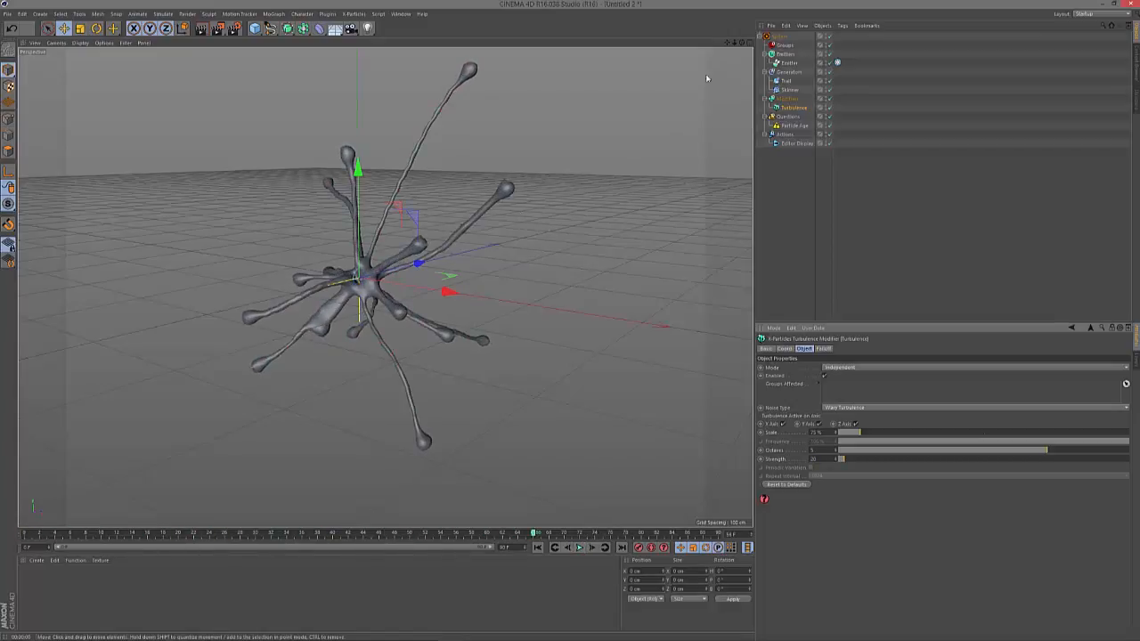
# Set up an interactive render region enclosing the whole neuron, and test-render the frame in the Picture Viewer
pyautogui.keyDown('alt'); pyautogui.moveTo(597, 470); pyautogui.dragTo(544, 418); pyautogui.keyUp('alt')
pyautogui.moveTo(741, 43); pyautogui.dragTo(742, 13)
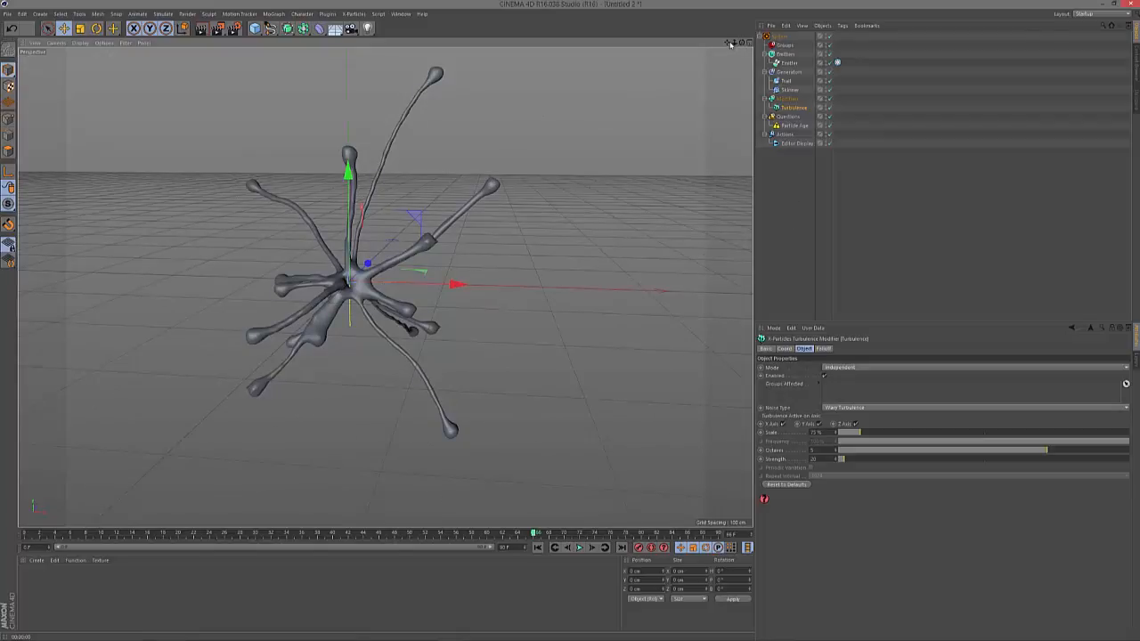
pyautogui.moveTo(730, 42); pyautogui.dragTo(740, 61)
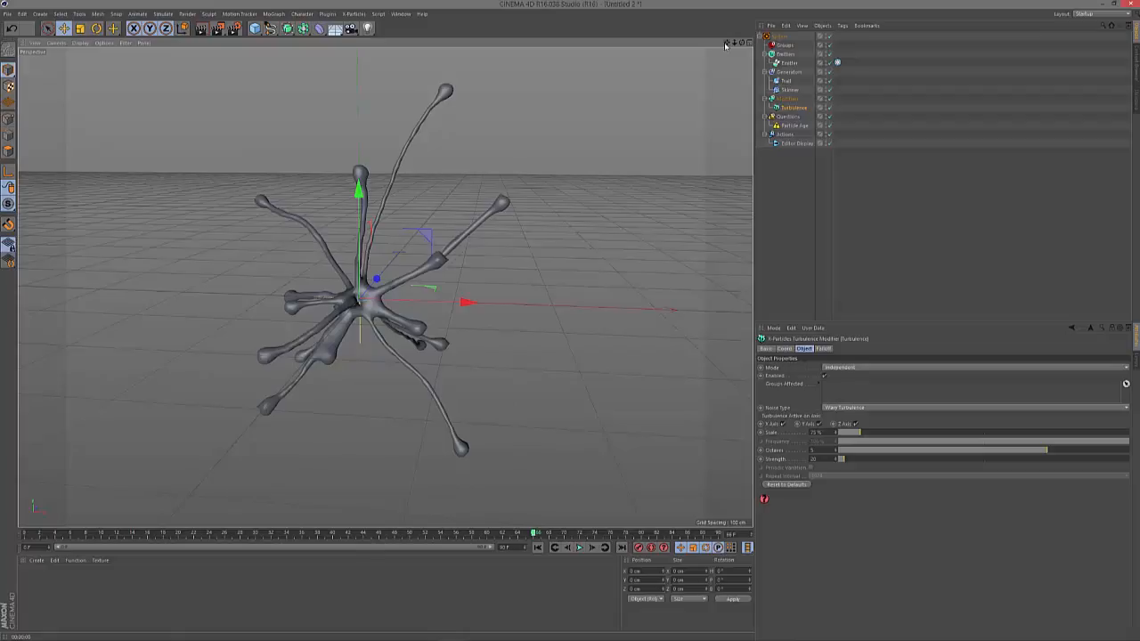
pyautogui.moveTo(218, 27); pyautogui.dragTo(278, 145)
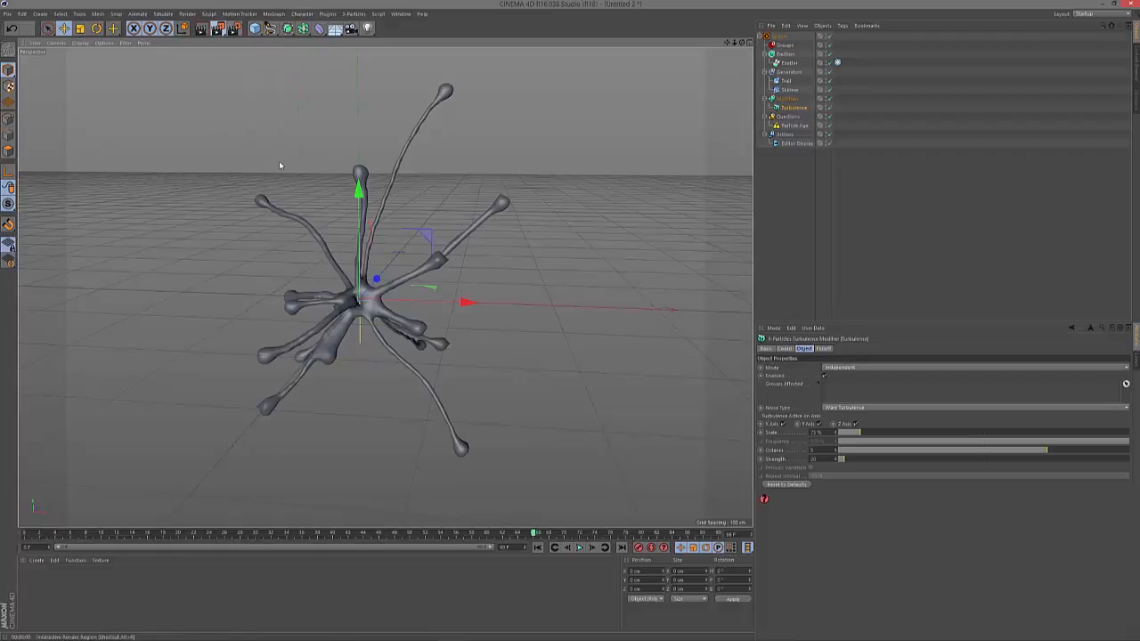
pyautogui.moveTo(385, 165); pyautogui.dragTo(385, 82)
pyautogui.moveTo(388, 408); pyautogui.dragTo(388, 456)
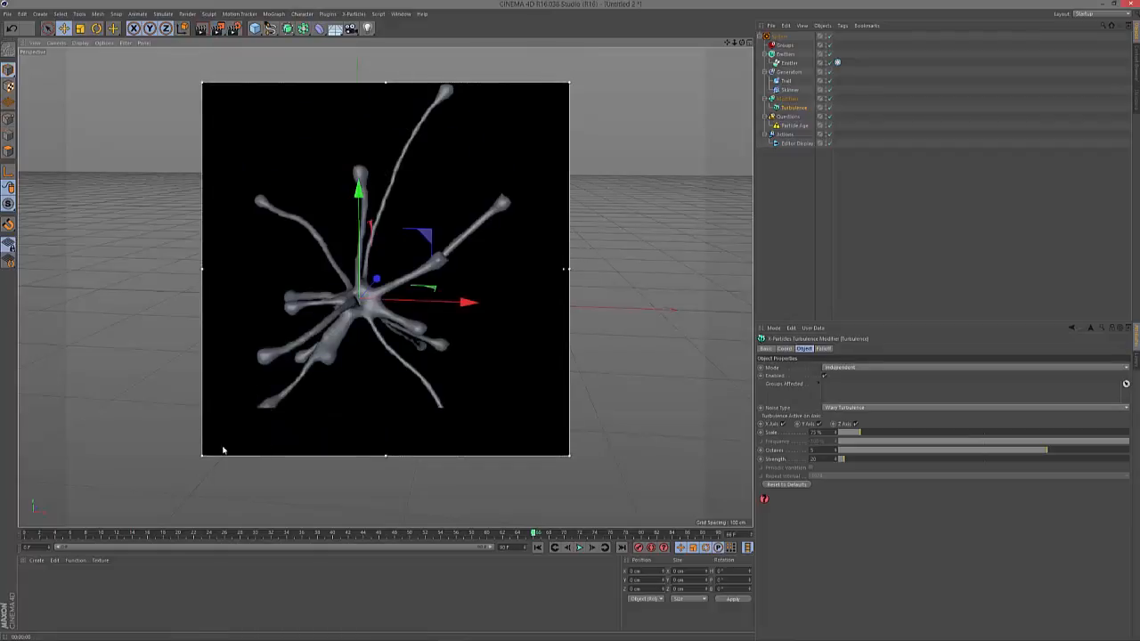
pyautogui.click(219, 31)
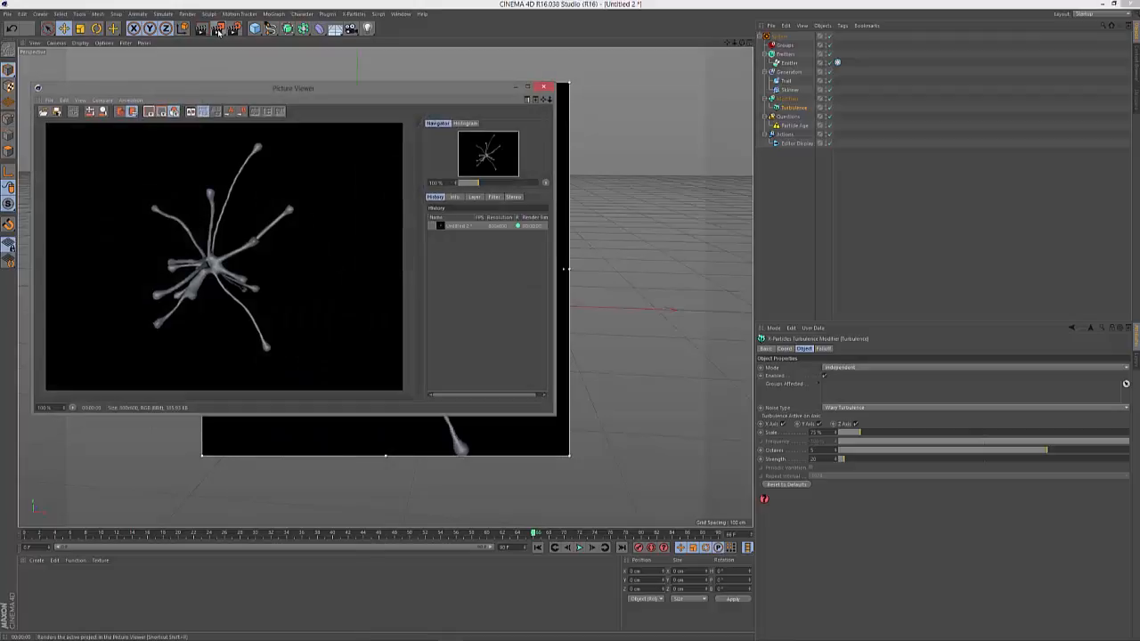
pyautogui.click(542, 87)
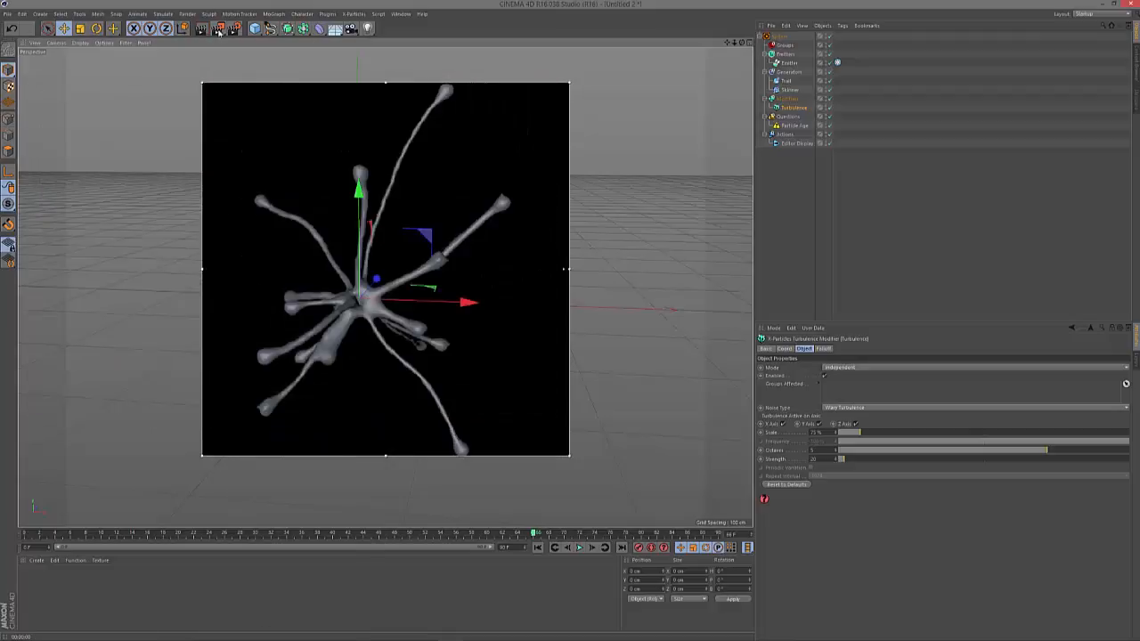
# Create a new material with the Color and Reflectance channels disabled and the Luminance channel enabled
pyautogui.doubleClick(50, 592)
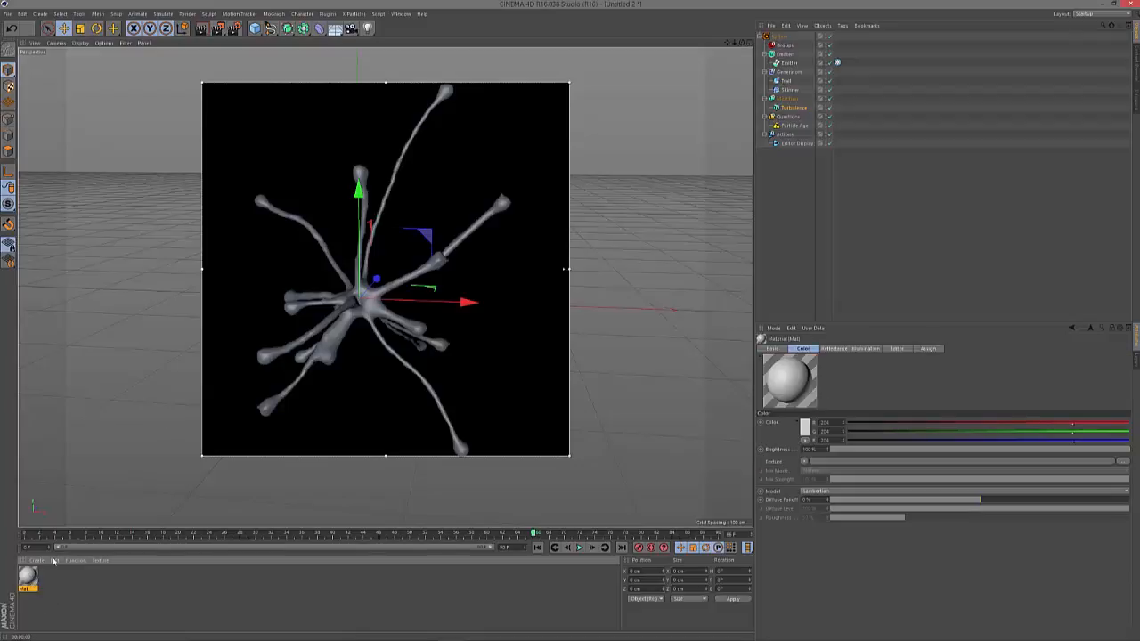
pyautogui.doubleClick(29, 577)
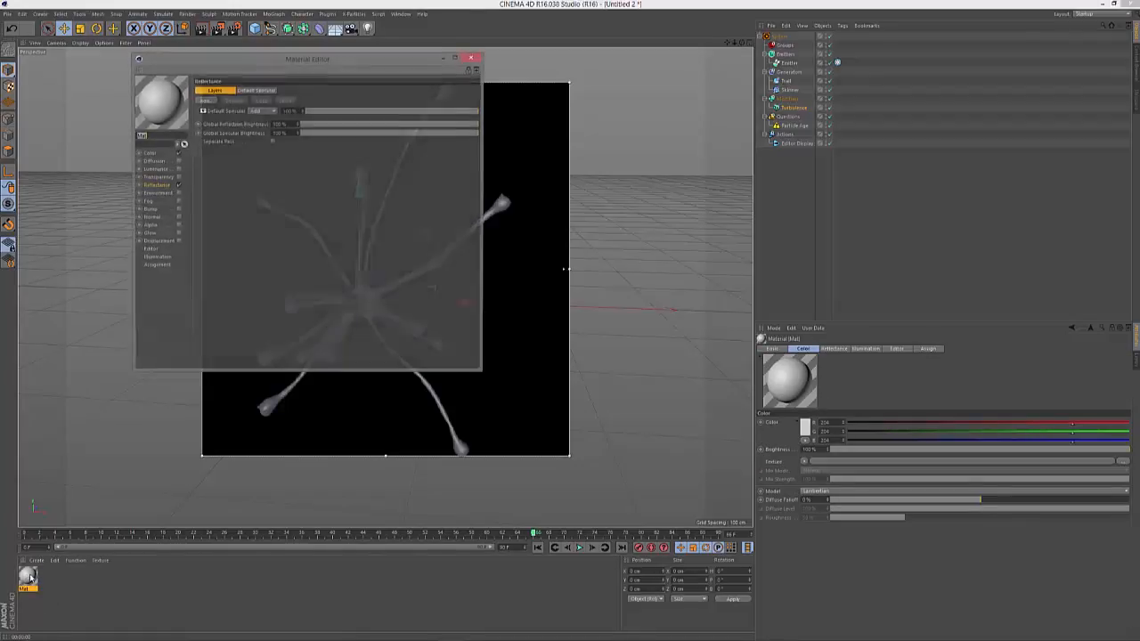
pyautogui.moveTo(267, 65); pyautogui.dragTo(637, 254)
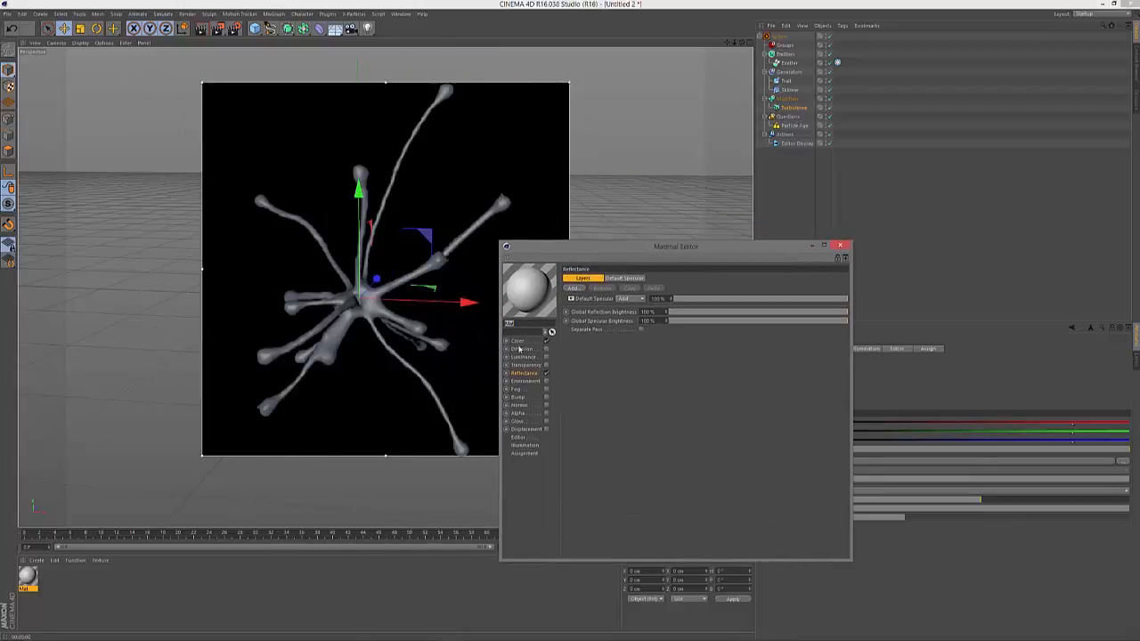
pyautogui.click(545, 342)
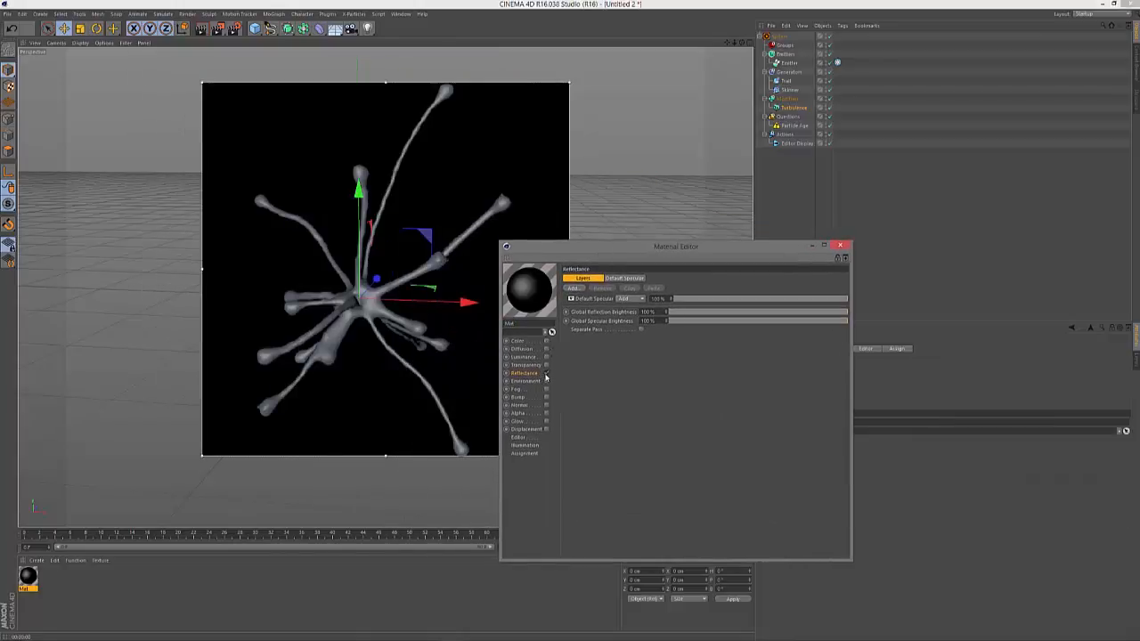
pyautogui.click(546, 372)
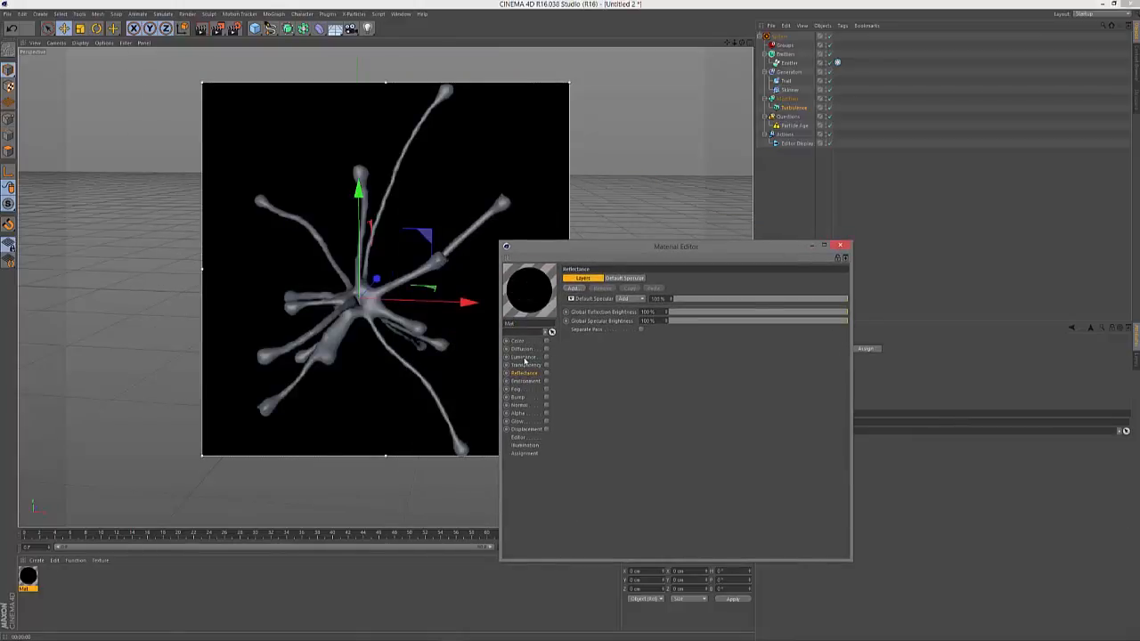
pyautogui.click(546, 357)
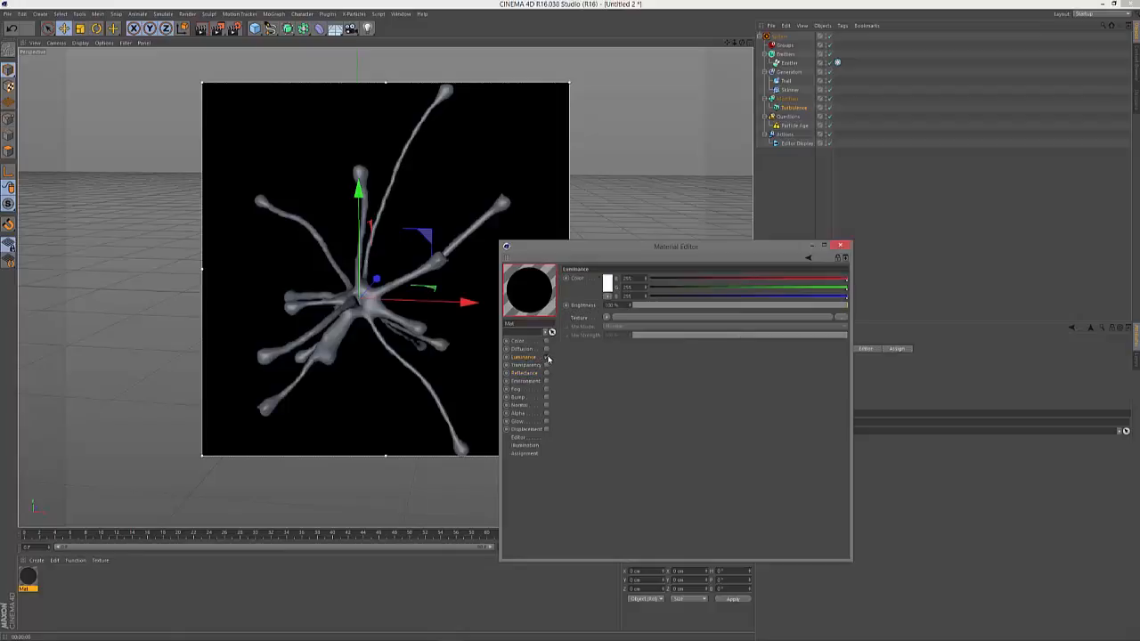
# Load a Layer shader as the material's luminance texture and add a Fresnel shader to its layers
pyautogui.click(606, 317)
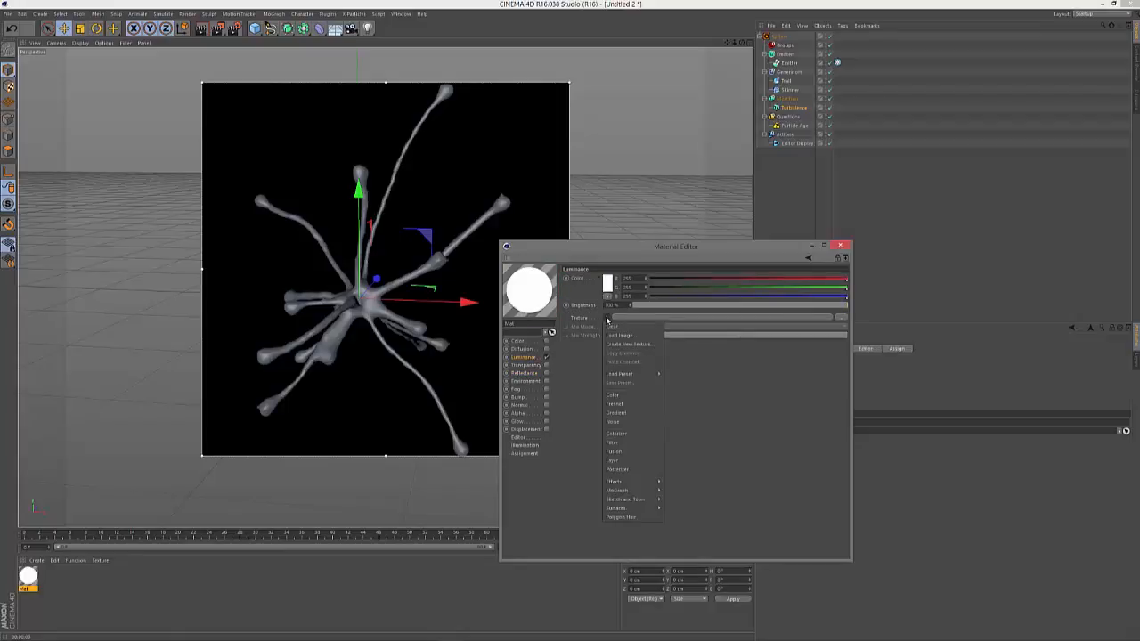
pyautogui.click(613, 460)
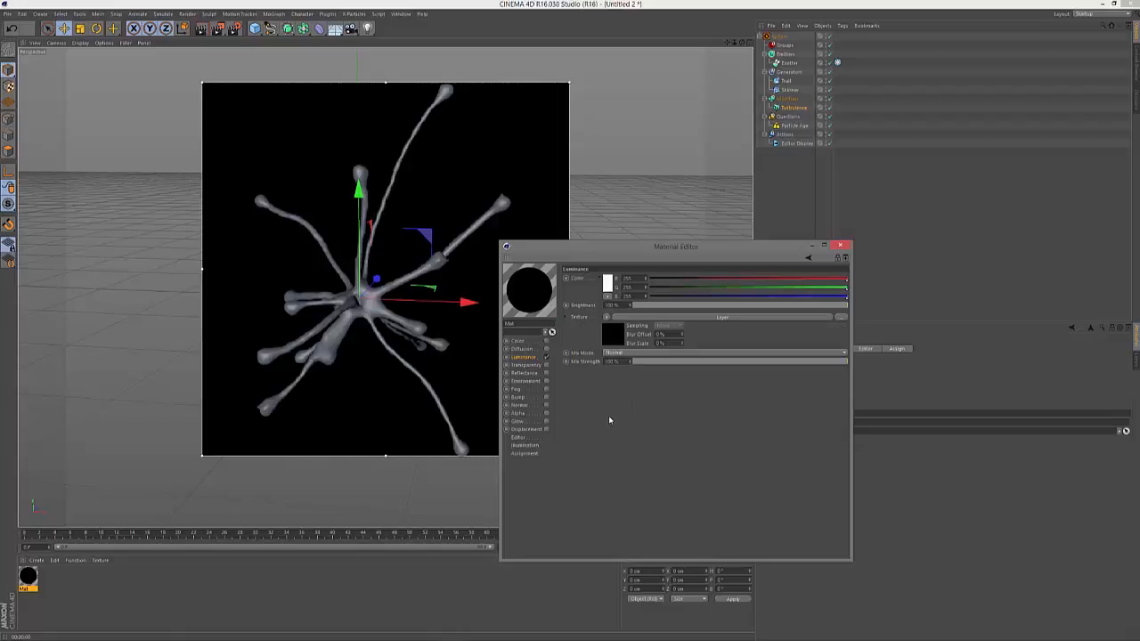
pyautogui.click(648, 319)
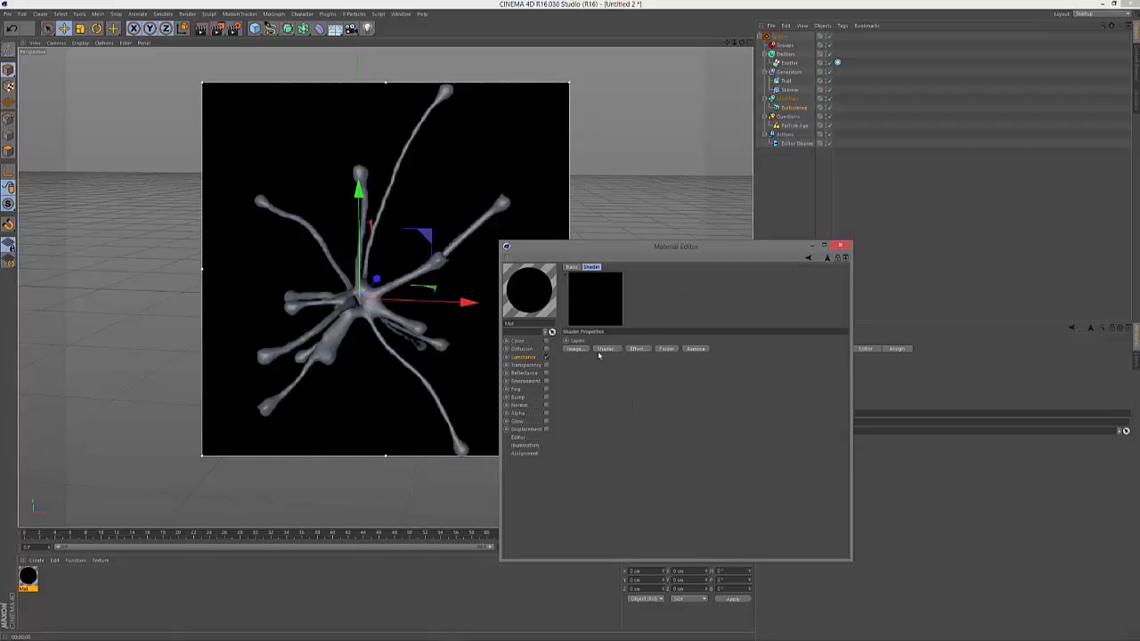
pyautogui.click(603, 350)
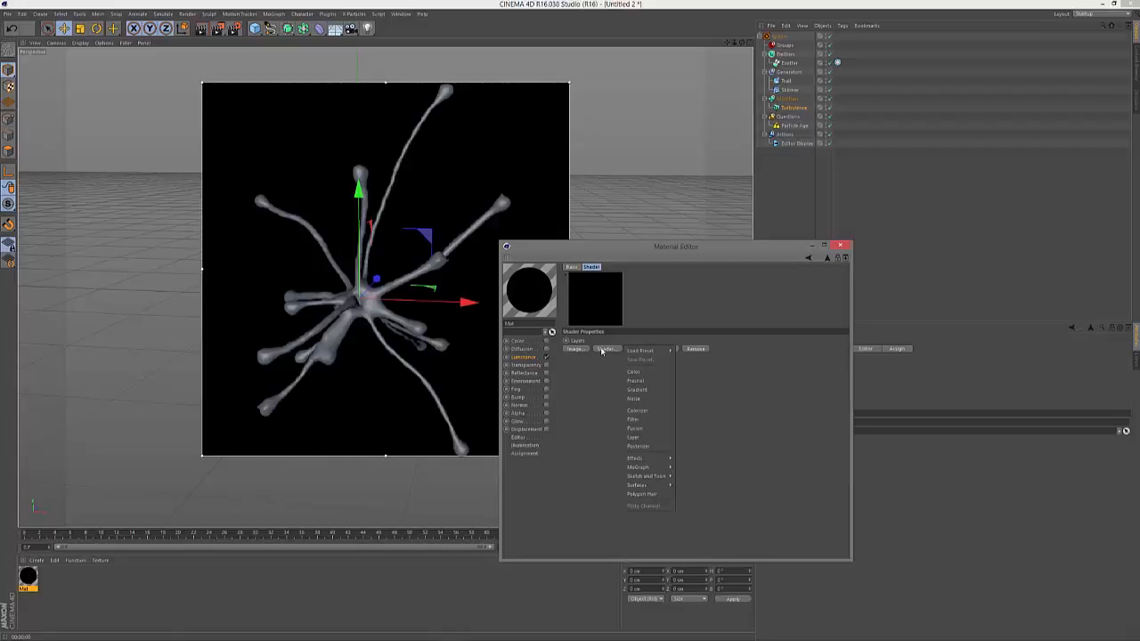
pyautogui.click(636, 380)
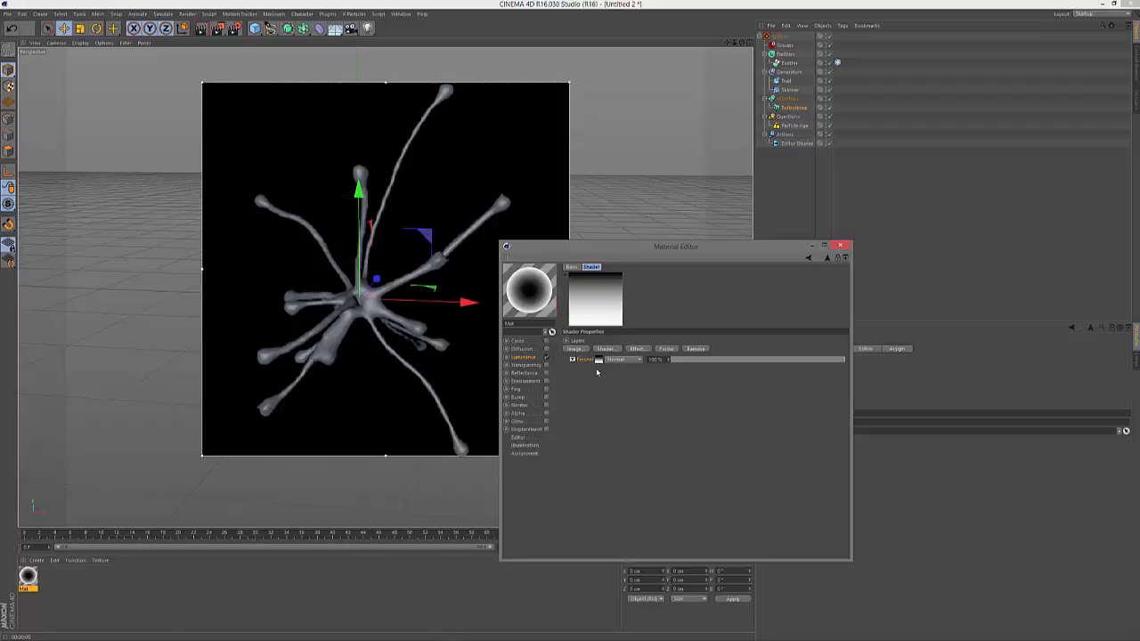
# Colour the white knot of the Fresnel gradient dark cyan, and apply the material to the Skinner object
pyautogui.click(598, 359)
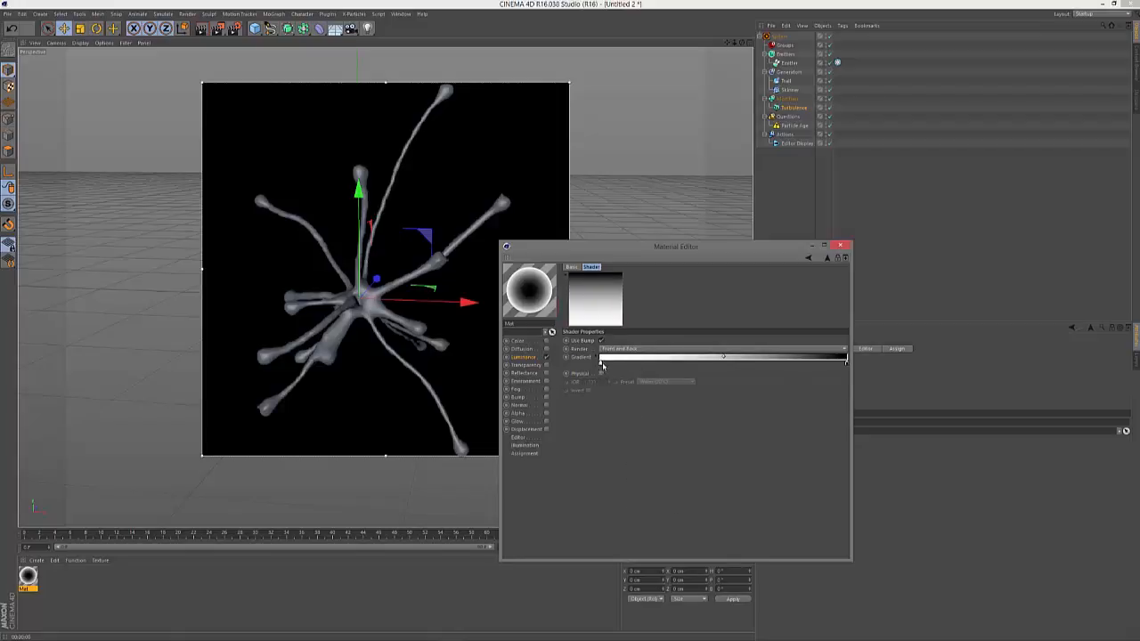
pyautogui.click(601, 364)
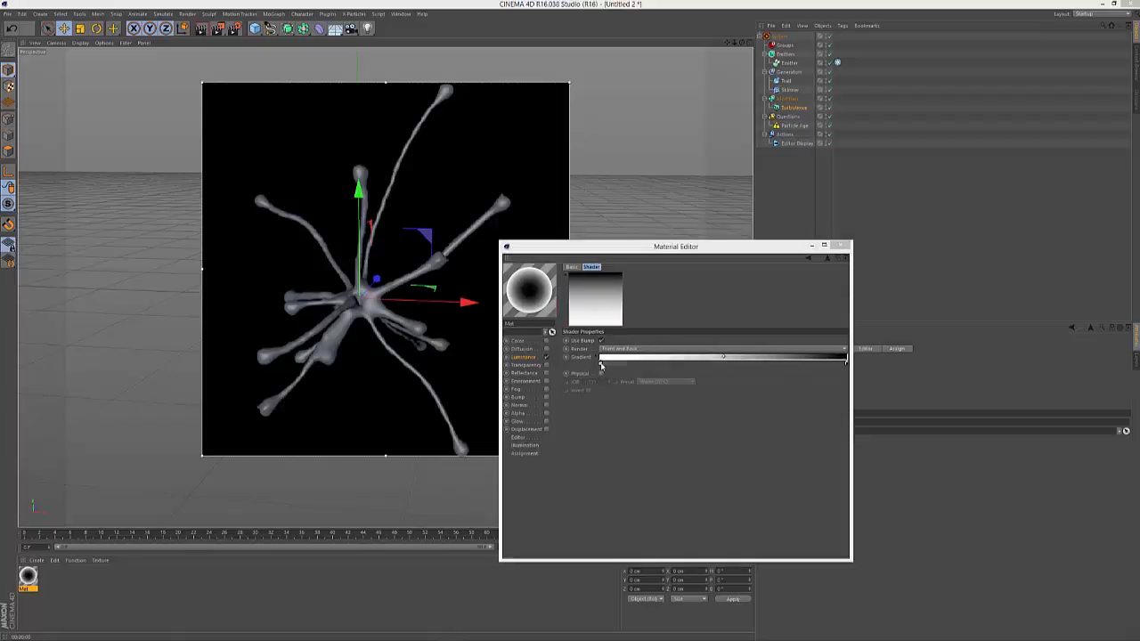
pyautogui.doubleClick(601, 364)
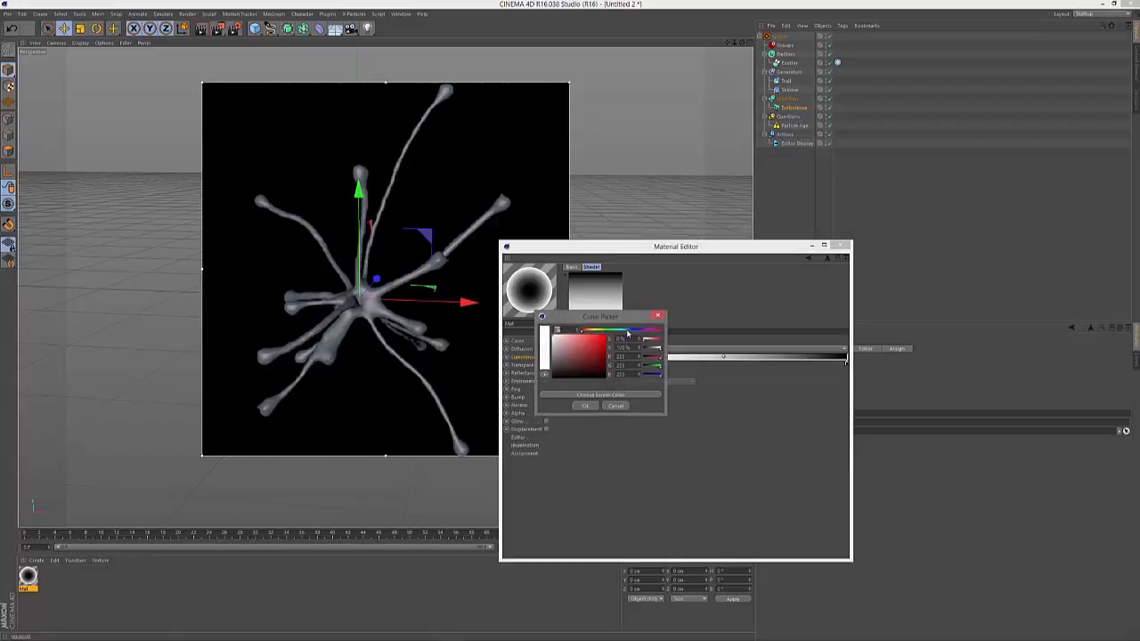
pyautogui.click(623, 331)
pyautogui.moveTo(623, 334); pyautogui.dragTo(614, 347)
pyautogui.click(594, 407)
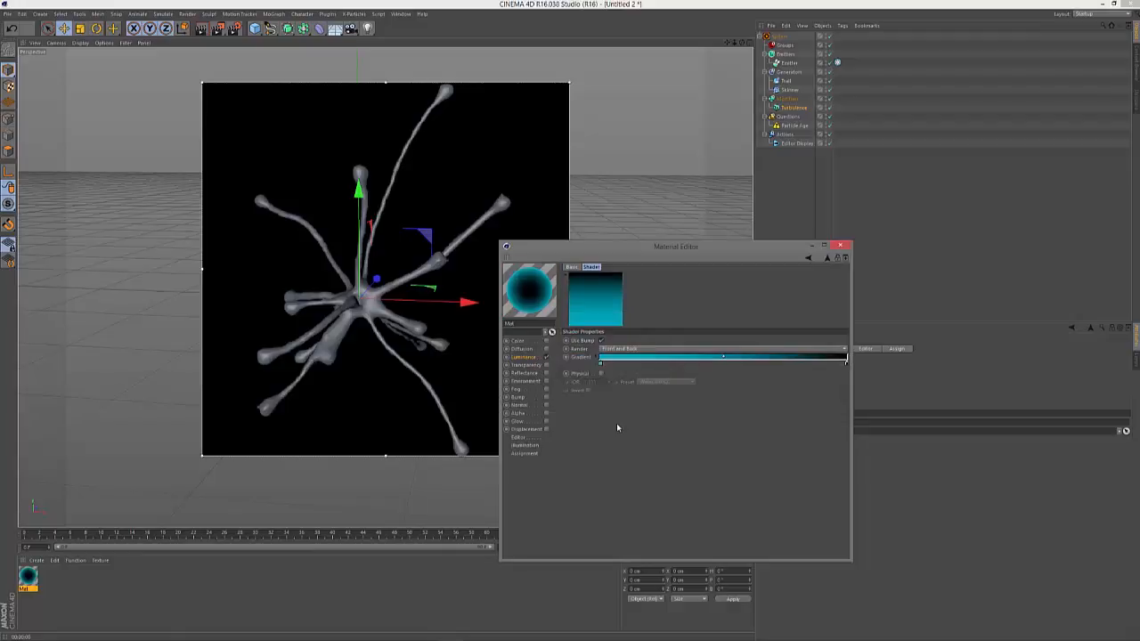
pyautogui.moveTo(753, 247); pyautogui.dragTo(828, 296)
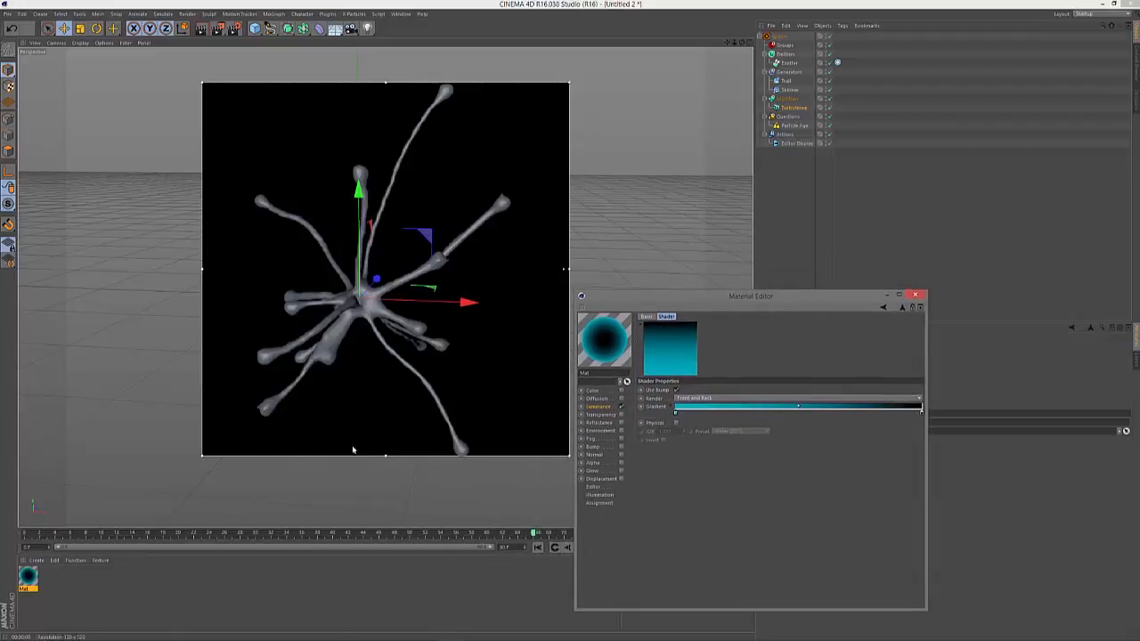
pyautogui.moveTo(30, 576); pyautogui.dragTo(788, 90)
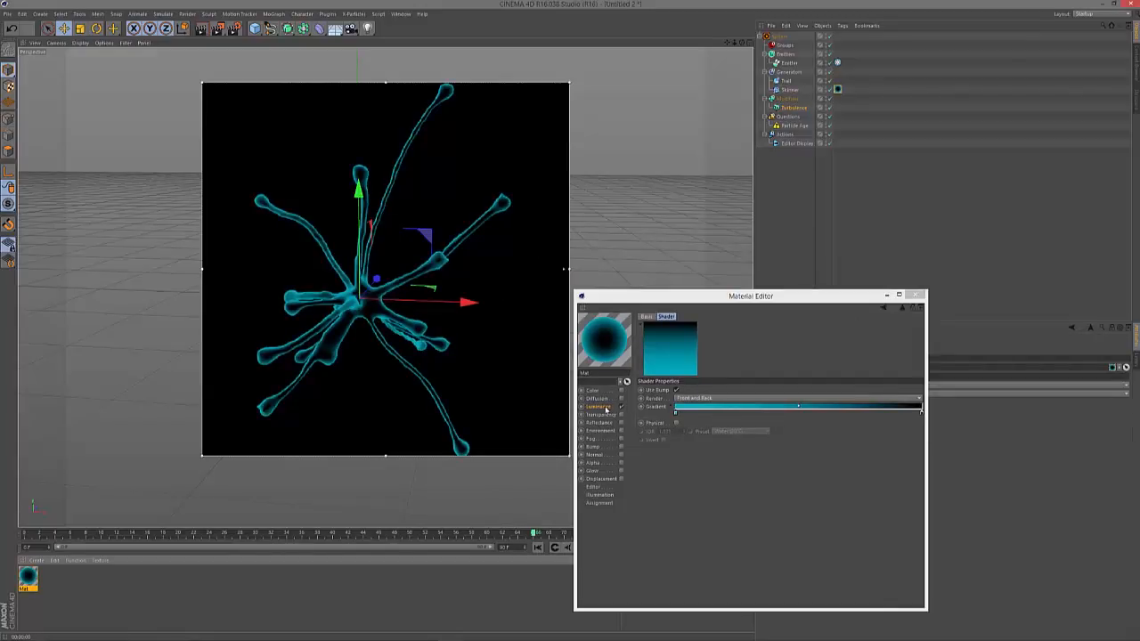
# Add a second Fresnel shader above the first one in the material's luminance Layer shader
pyautogui.click(901, 308)
pyautogui.click(679, 401)
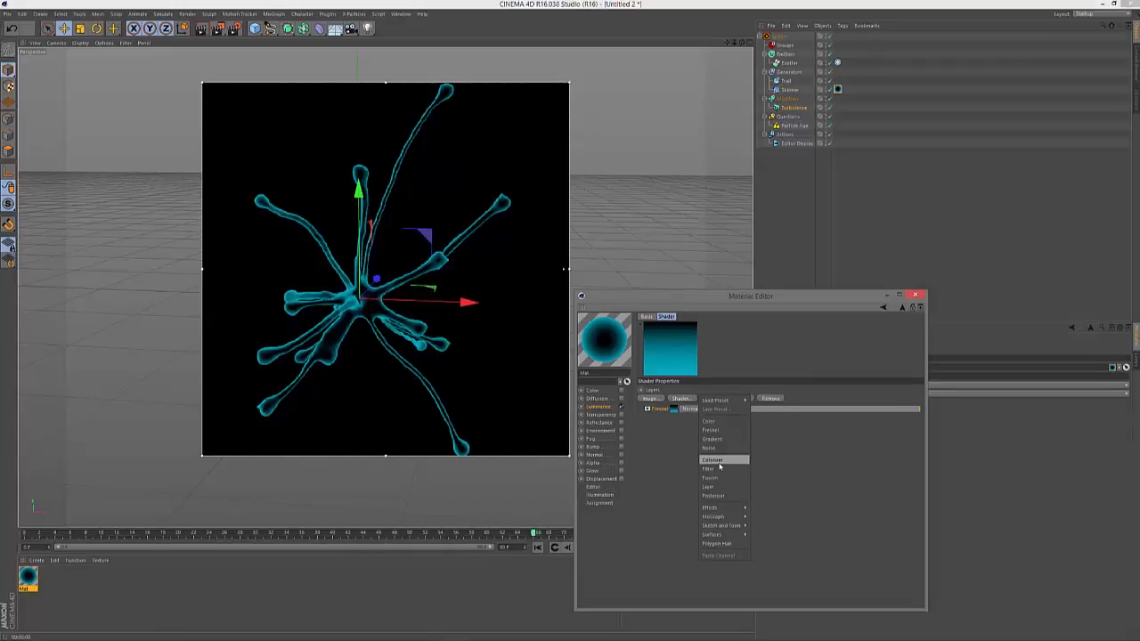
pyautogui.click(710, 431)
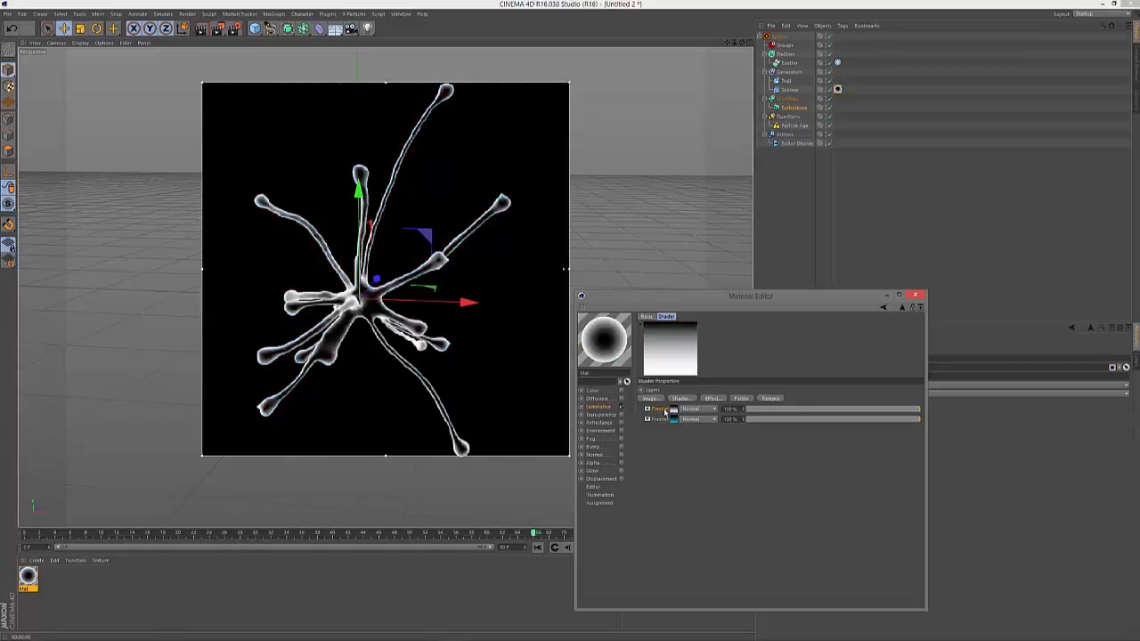
# Colour the new Fresnel gradient's white knot light turquoise and move its black knot to about the middle of the gradient
pyautogui.click(672, 410)
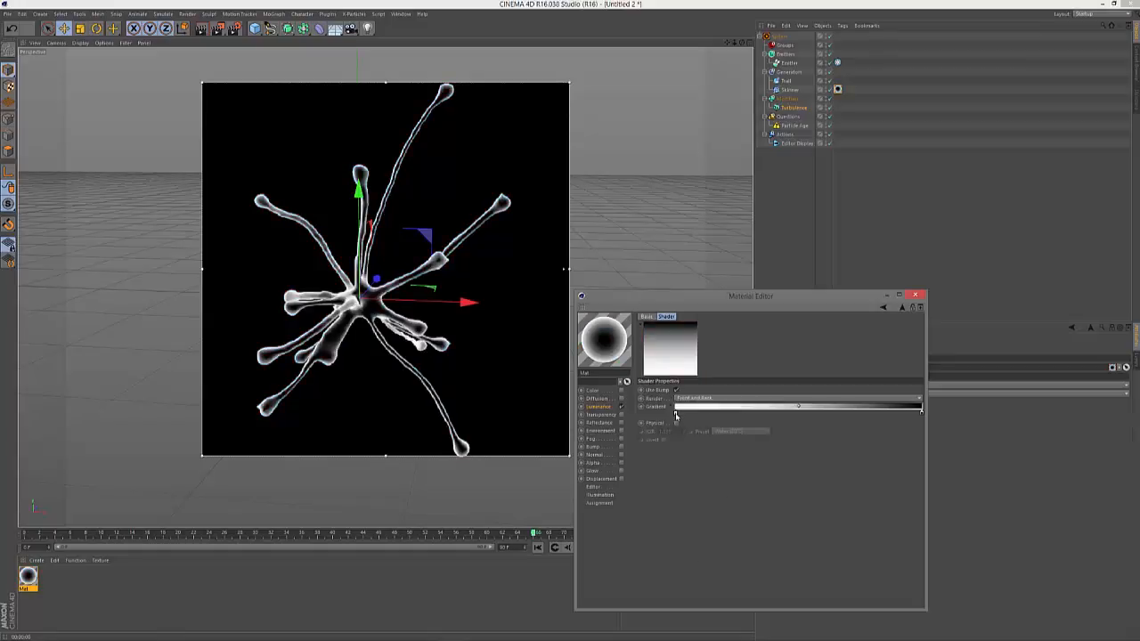
pyautogui.doubleClick(676, 412)
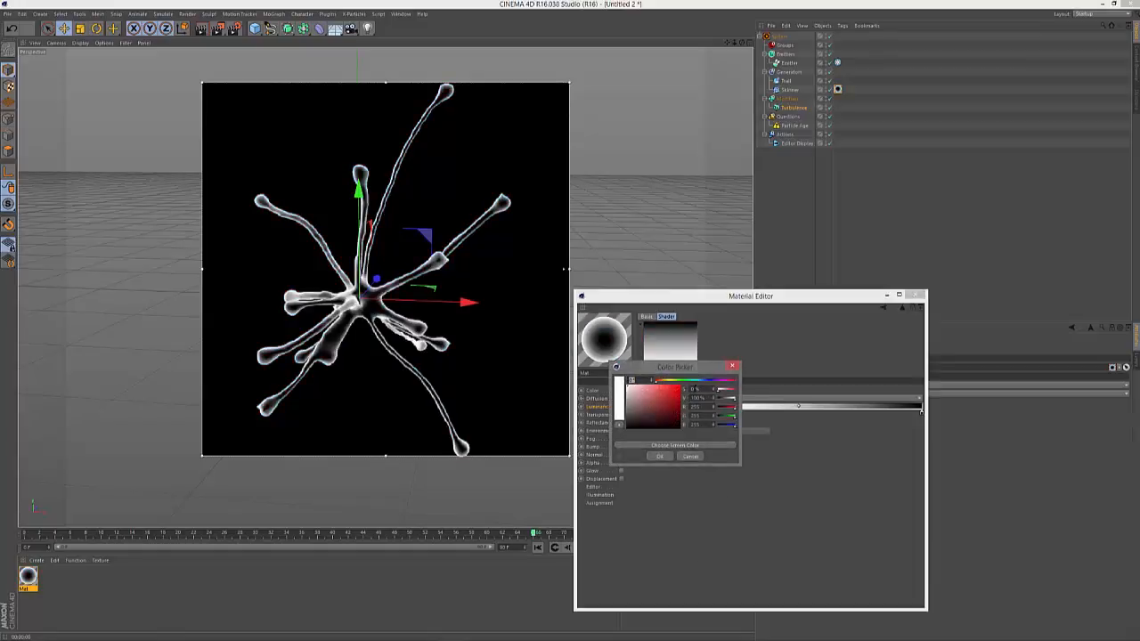
pyautogui.click(697, 382)
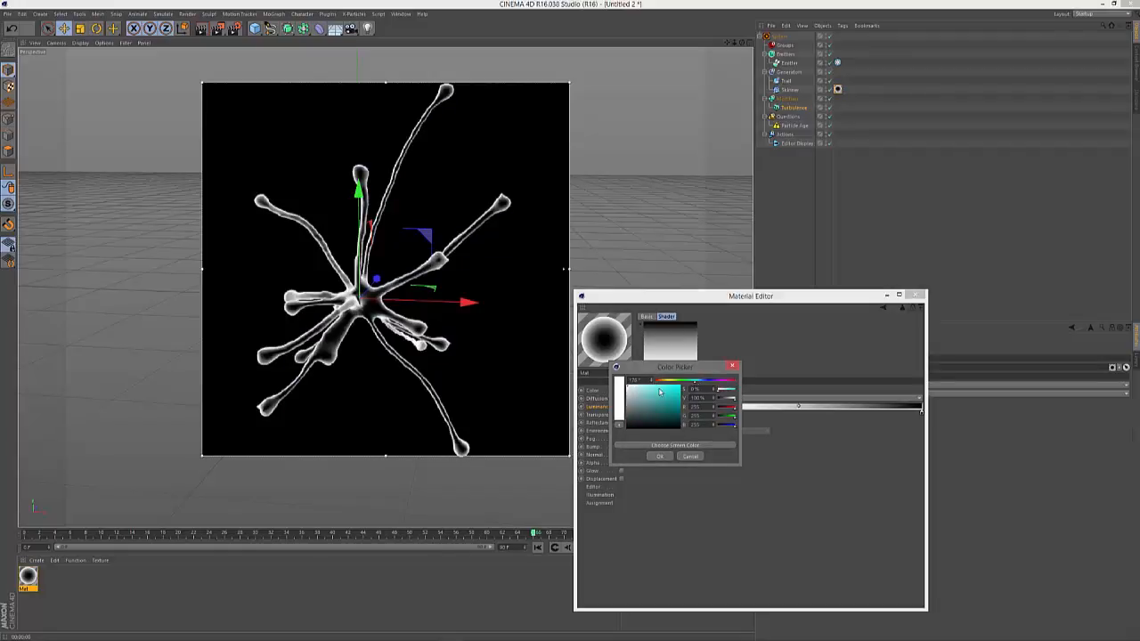
pyautogui.click(666, 391)
pyautogui.moveTo(670, 392); pyautogui.dragTo(661, 393)
pyautogui.click(659, 456)
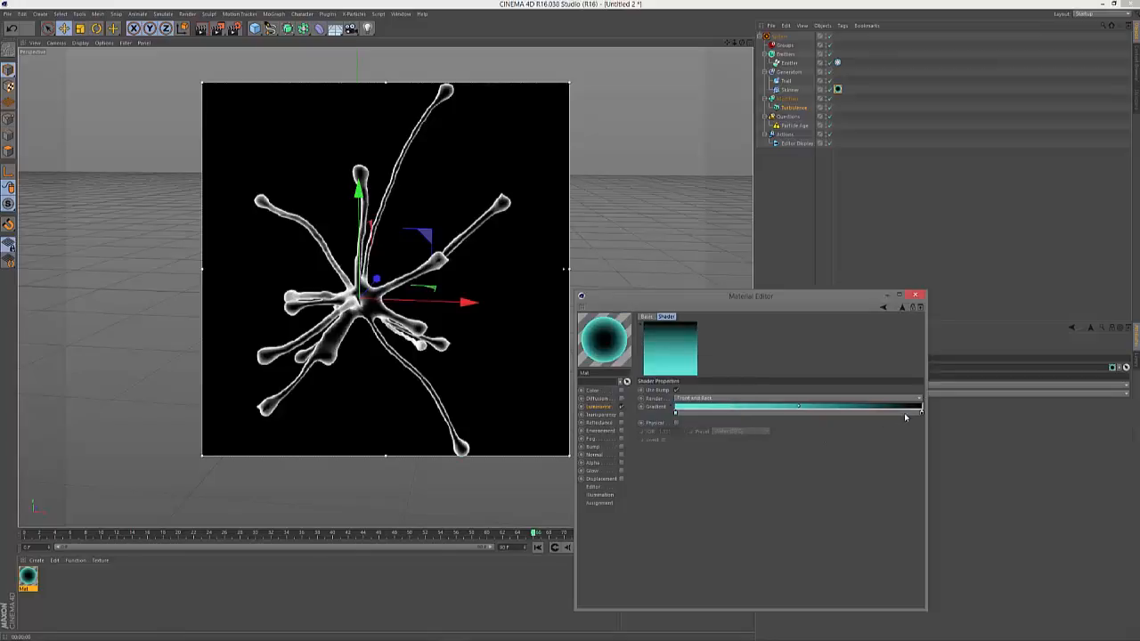
pyautogui.moveTo(920, 415); pyautogui.dragTo(795, 416)
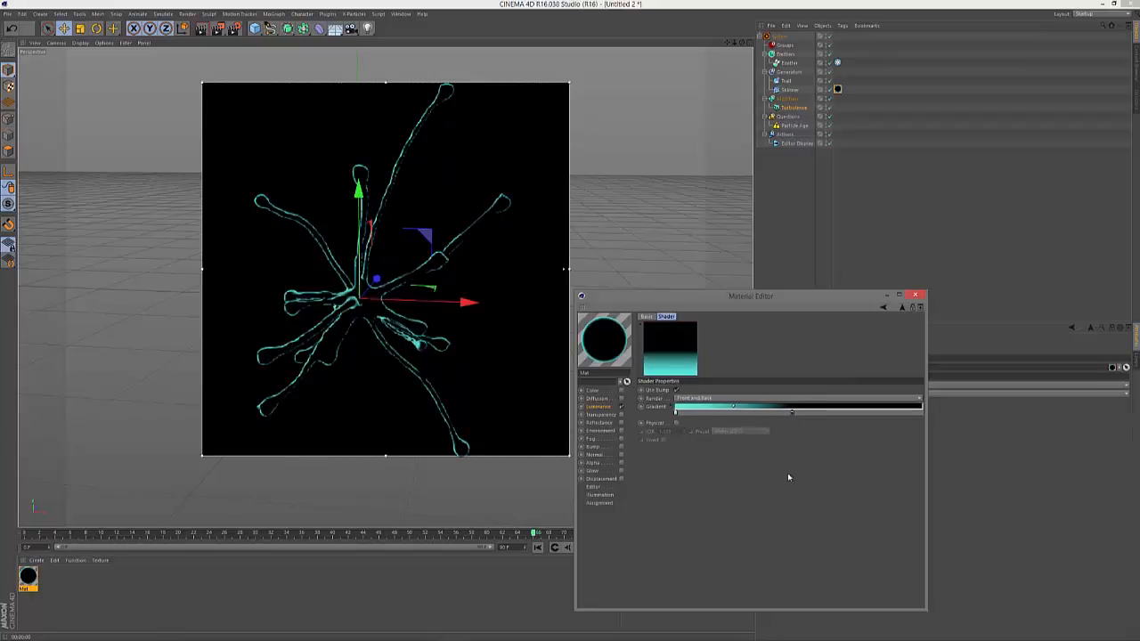
# Set the blend mode of the upper Fresnel layer to Add
pyautogui.click(902, 309)
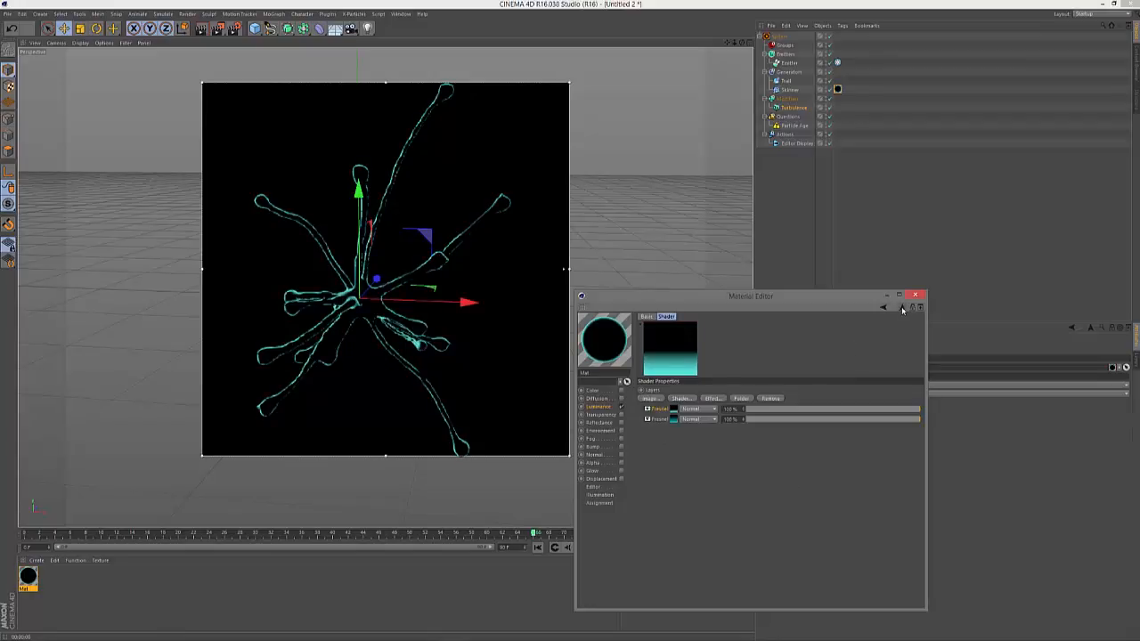
pyautogui.click(693, 410)
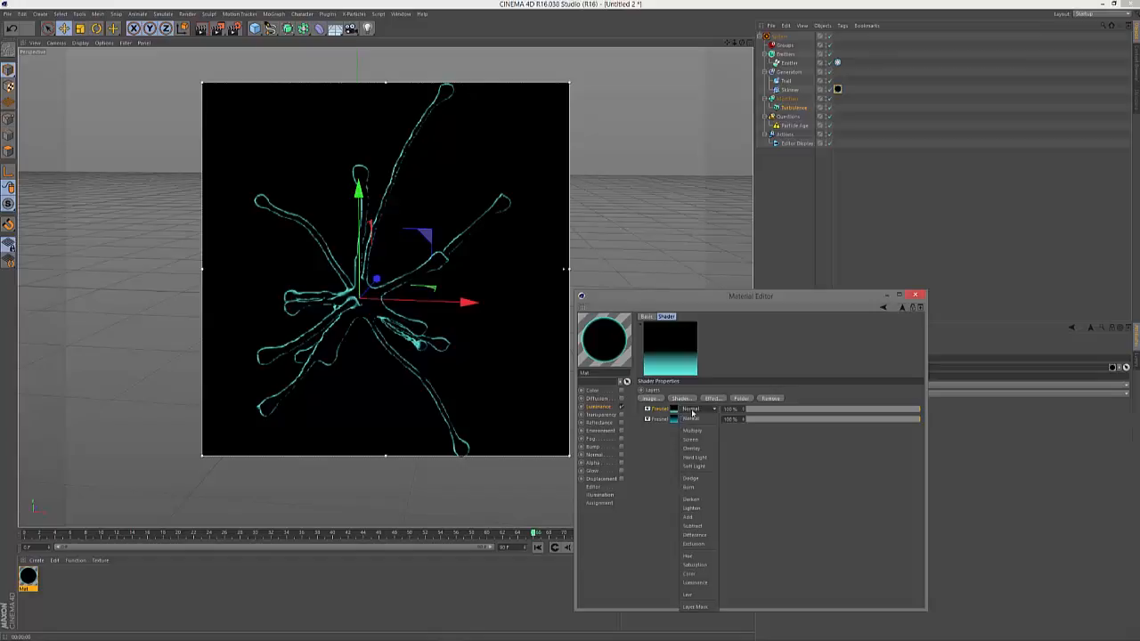
pyautogui.click(692, 516)
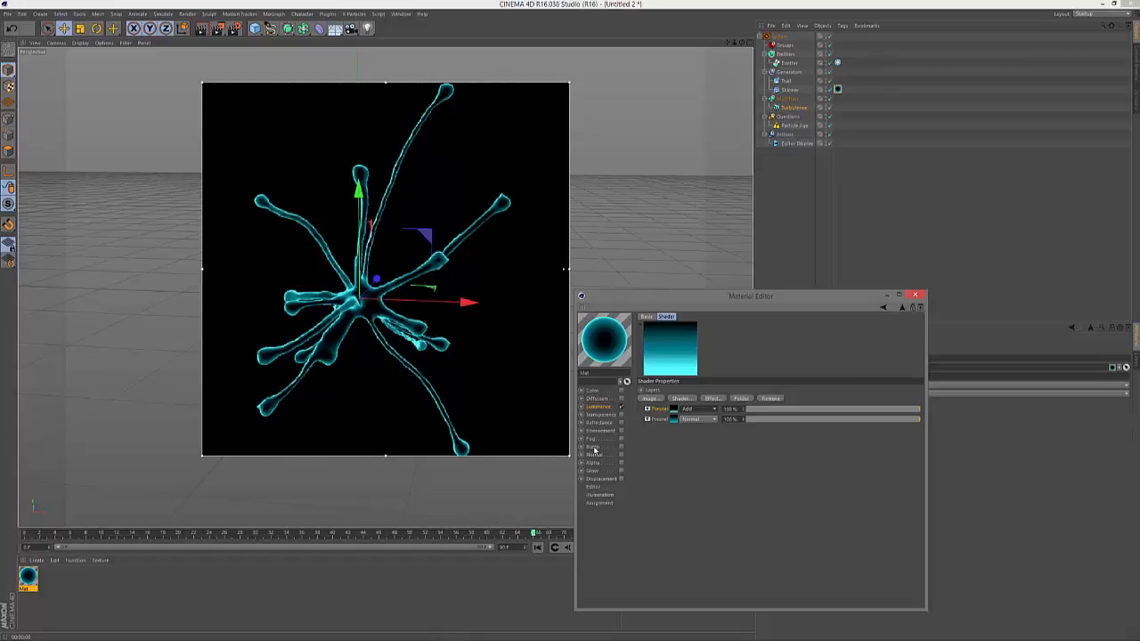
# Enable the material's Bump channel and load a Noise shader as its texture
pyautogui.click(621, 446)
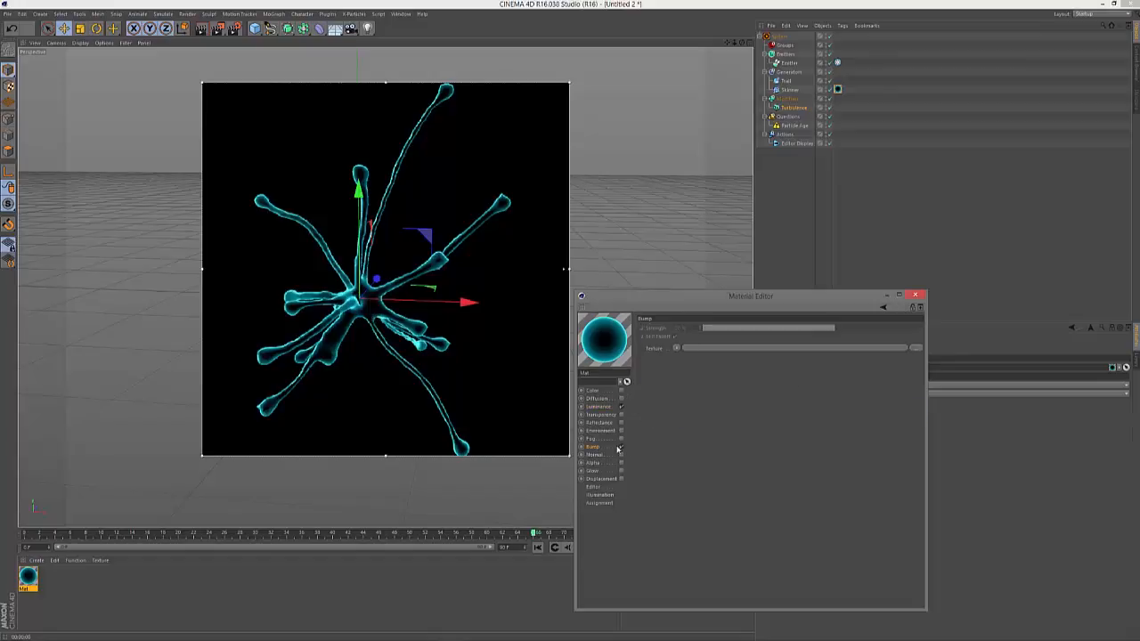
pyautogui.click(677, 348)
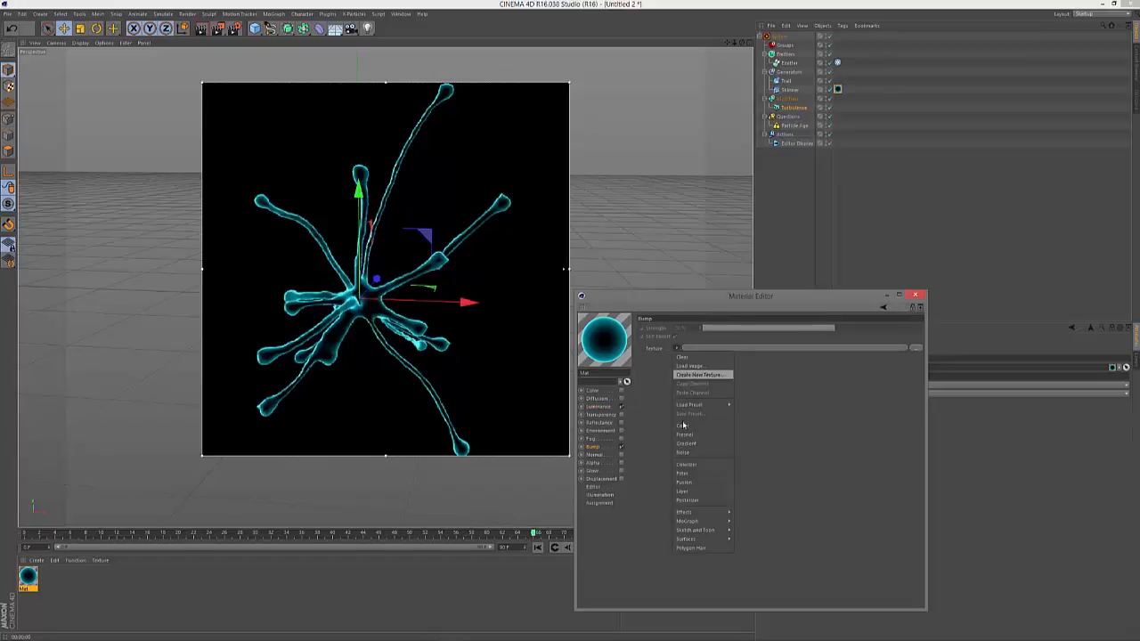
pyautogui.click(683, 453)
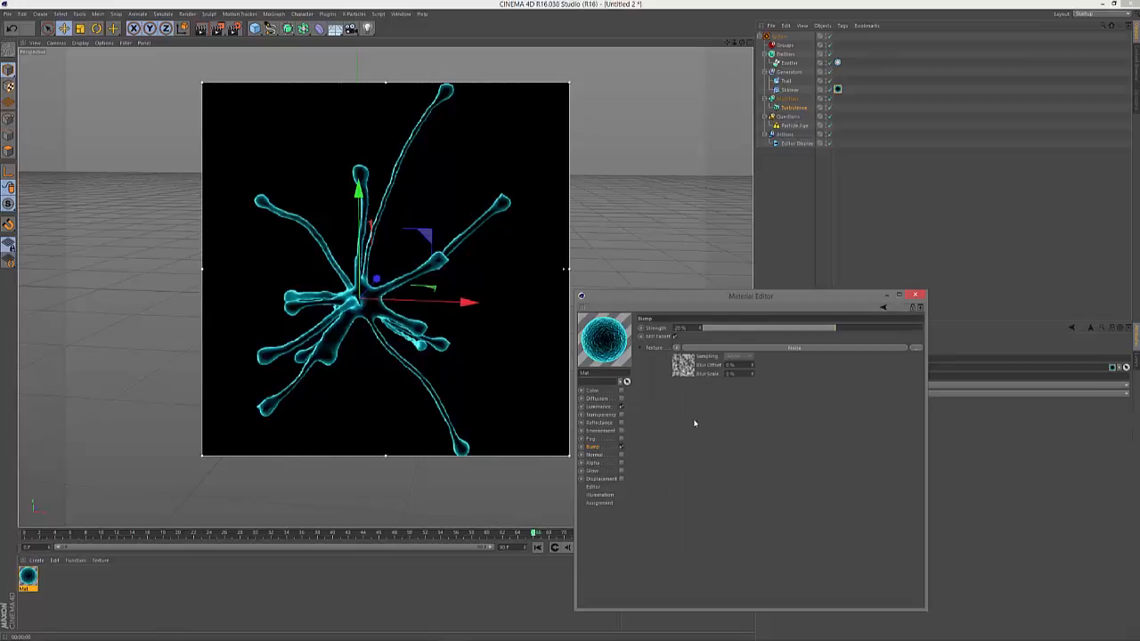
# Set the bump noise type to Naki and its global scale to 50 %
pyautogui.click(709, 354)
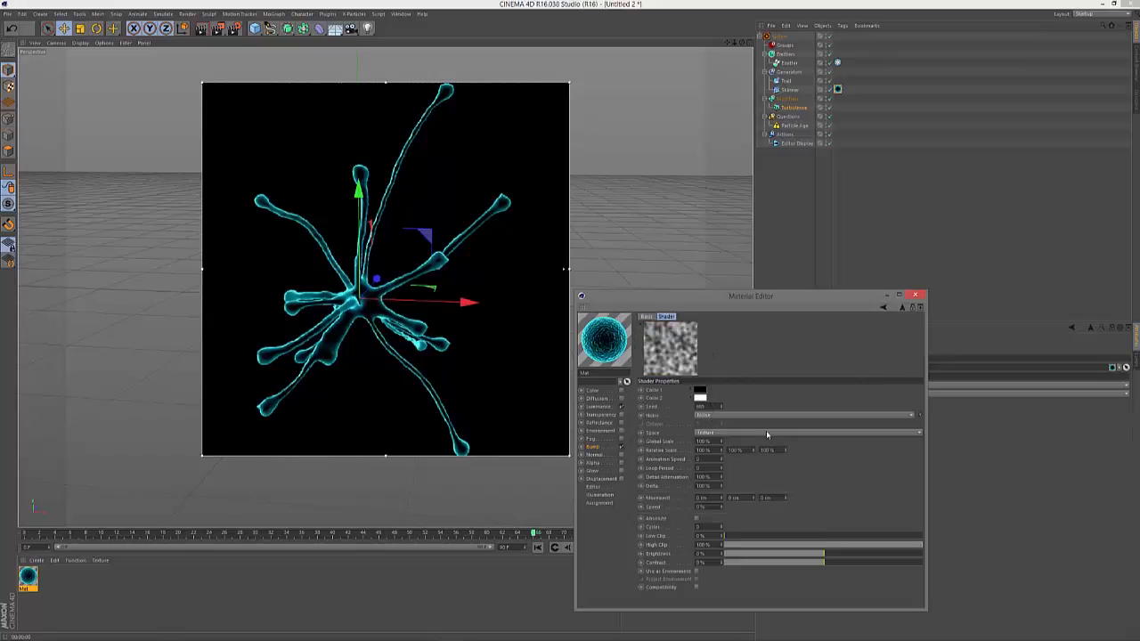
pyautogui.click(865, 414)
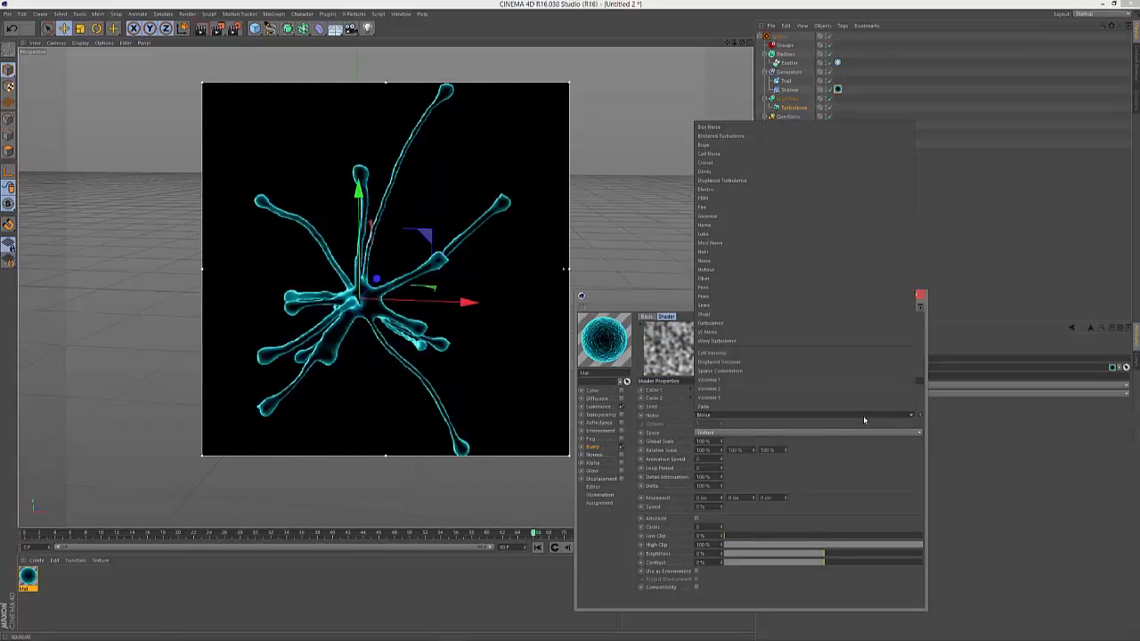
pyautogui.click(739, 252)
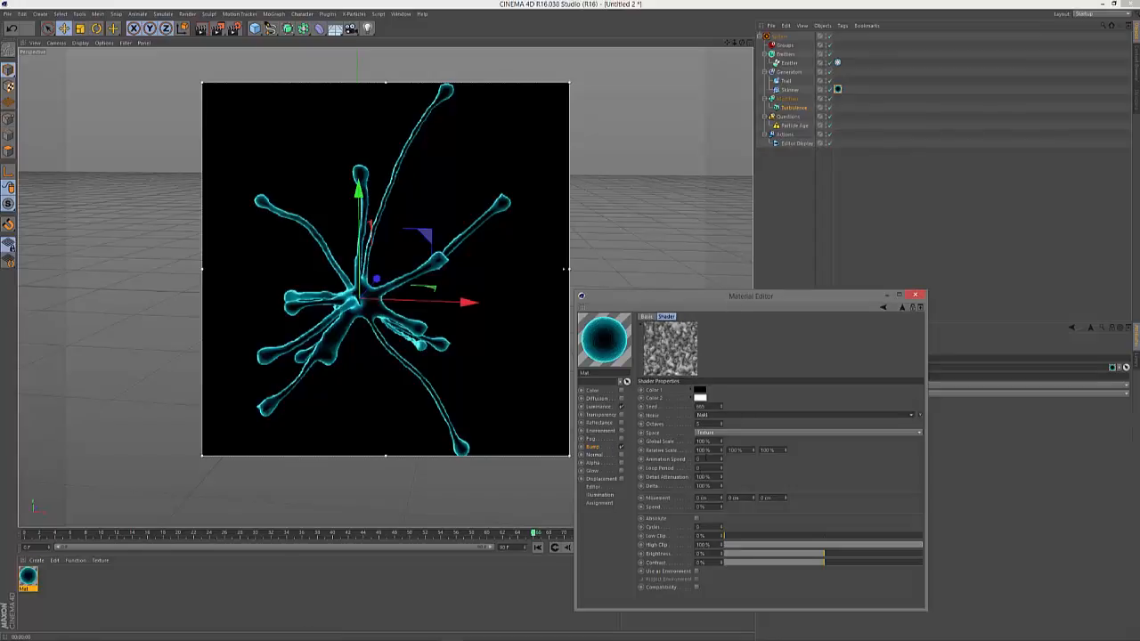
pyautogui.moveTo(710, 443); pyautogui.dragTo(687, 448)
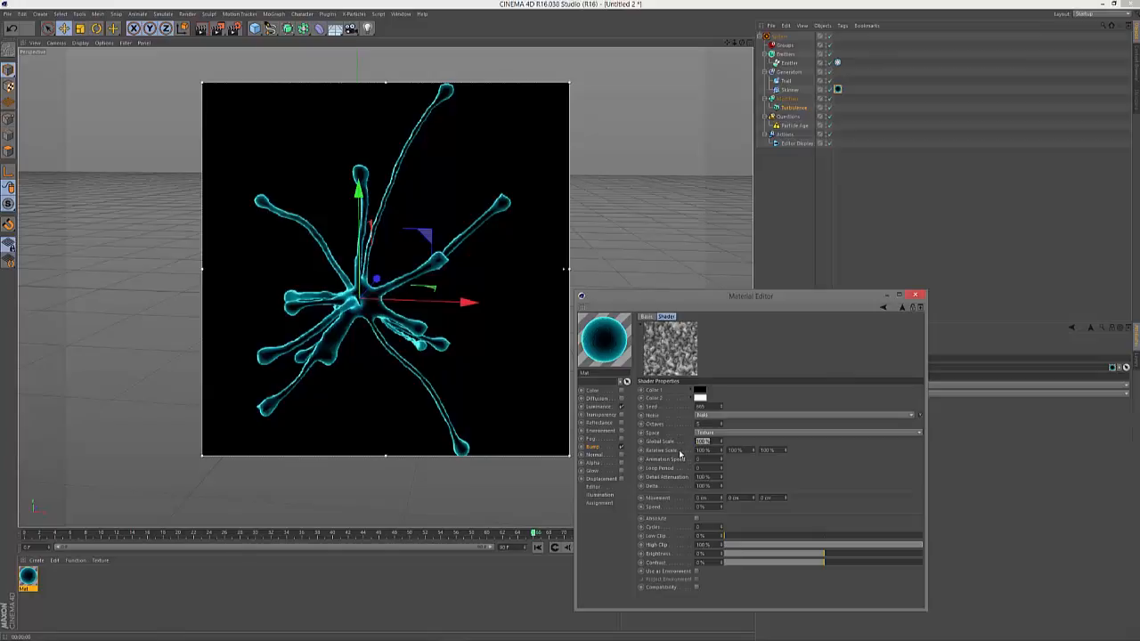
pyautogui.write('50')
pyautogui.press('Return')
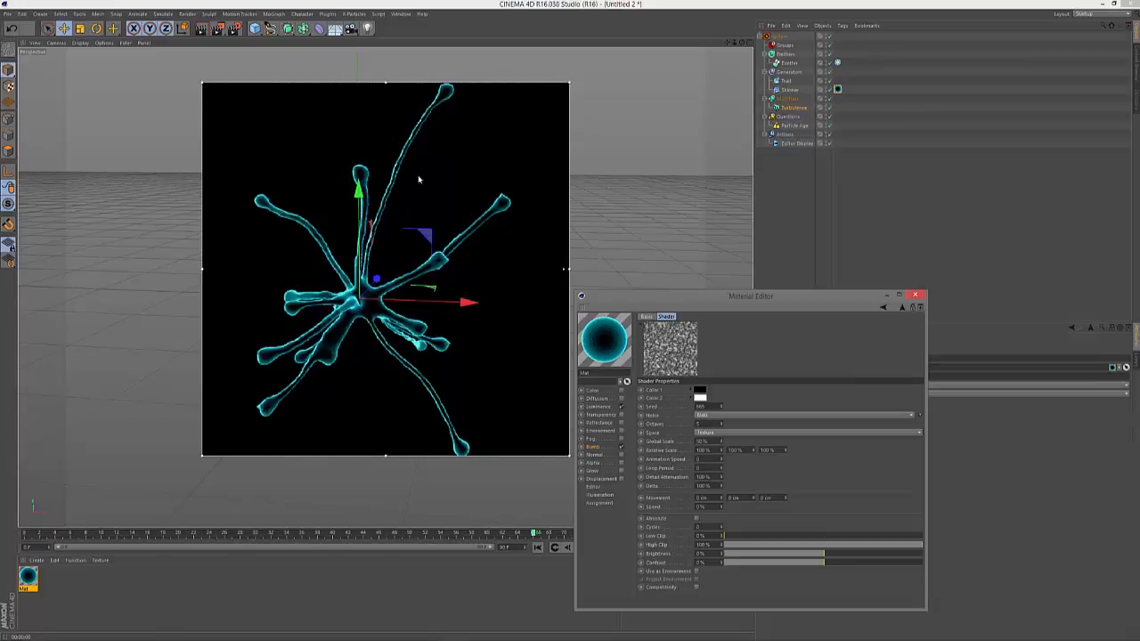
# Enable the material's Displacement channel and load a Noise shader as its texture
pyautogui.click(599, 479)
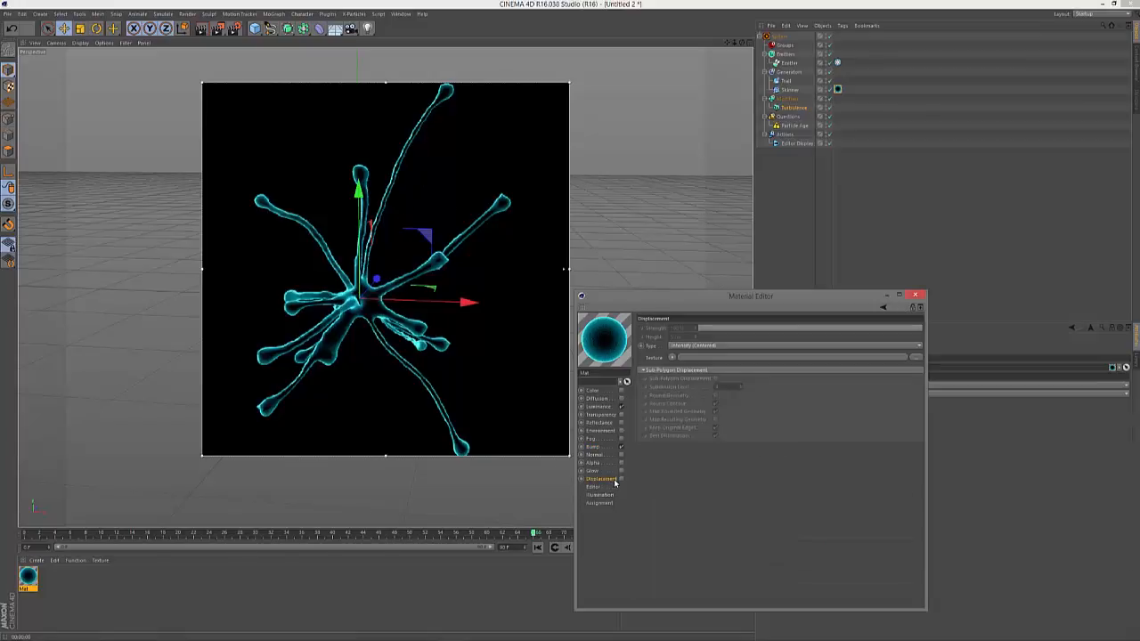
pyautogui.click(621, 479)
pyautogui.click(672, 357)
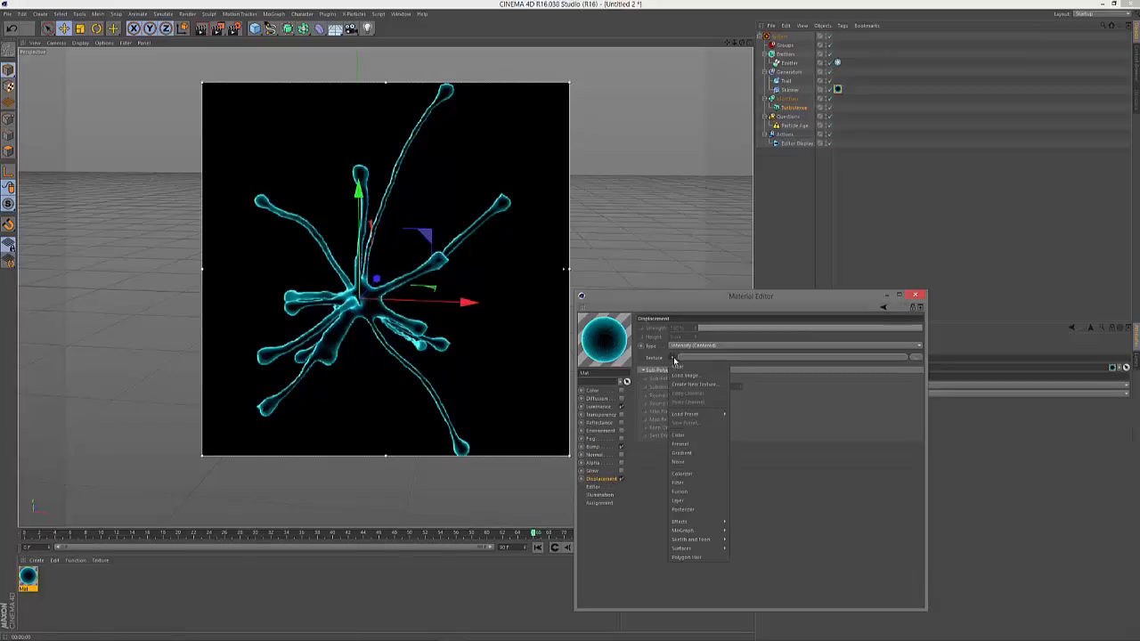
pyautogui.click(677, 462)
# Set the displacement texture's noise type to Naki
pyautogui.click(740, 361)
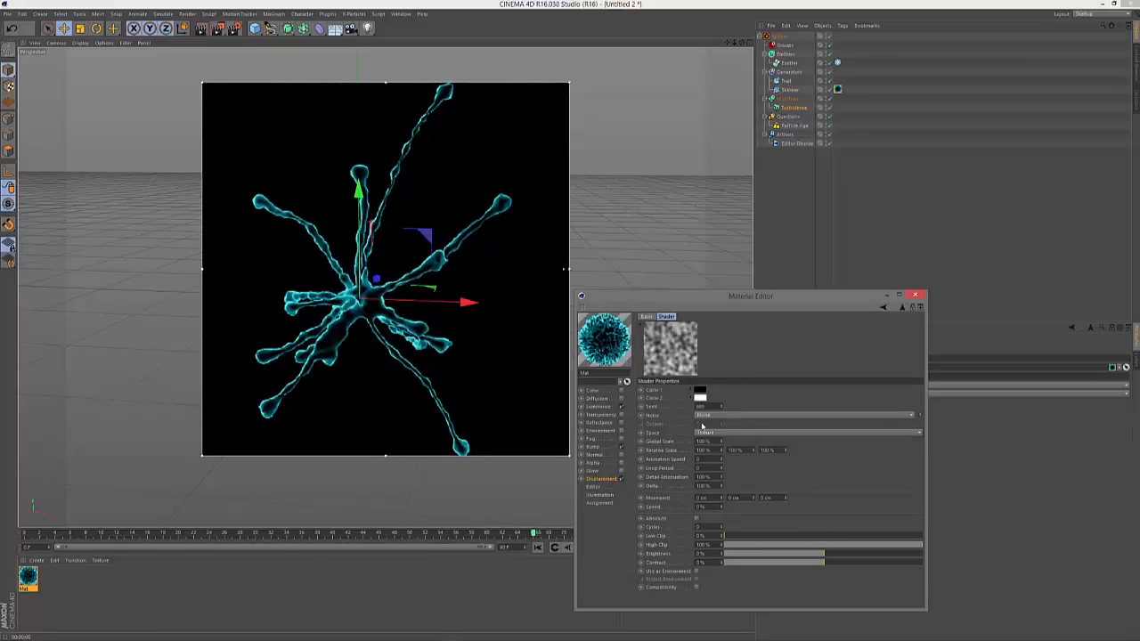
pyautogui.click(703, 416)
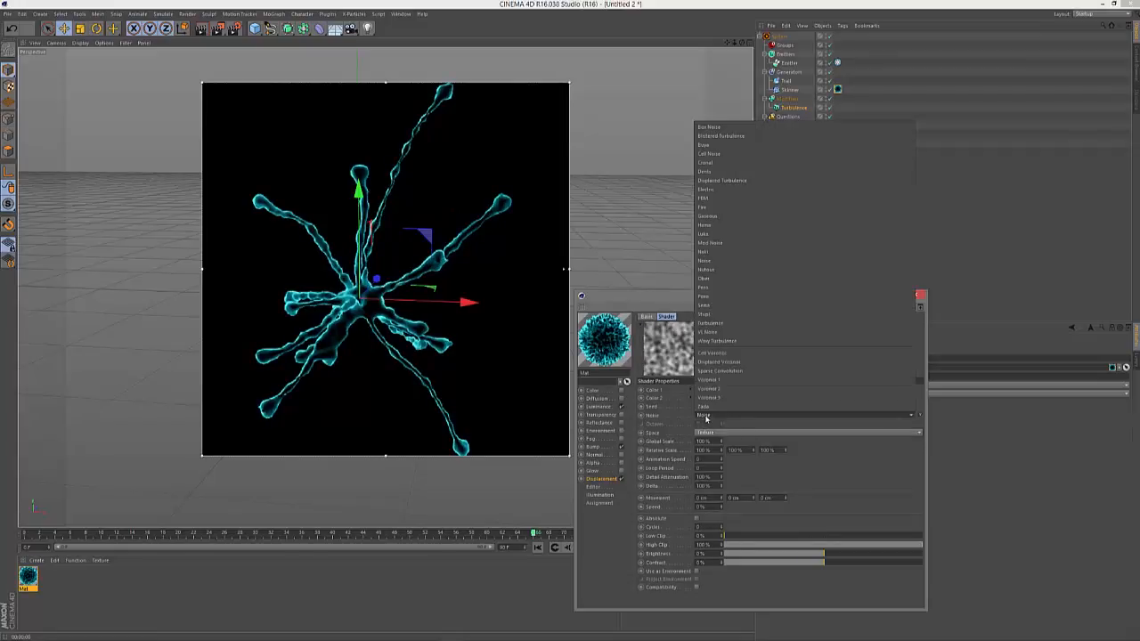
pyautogui.click(706, 251)
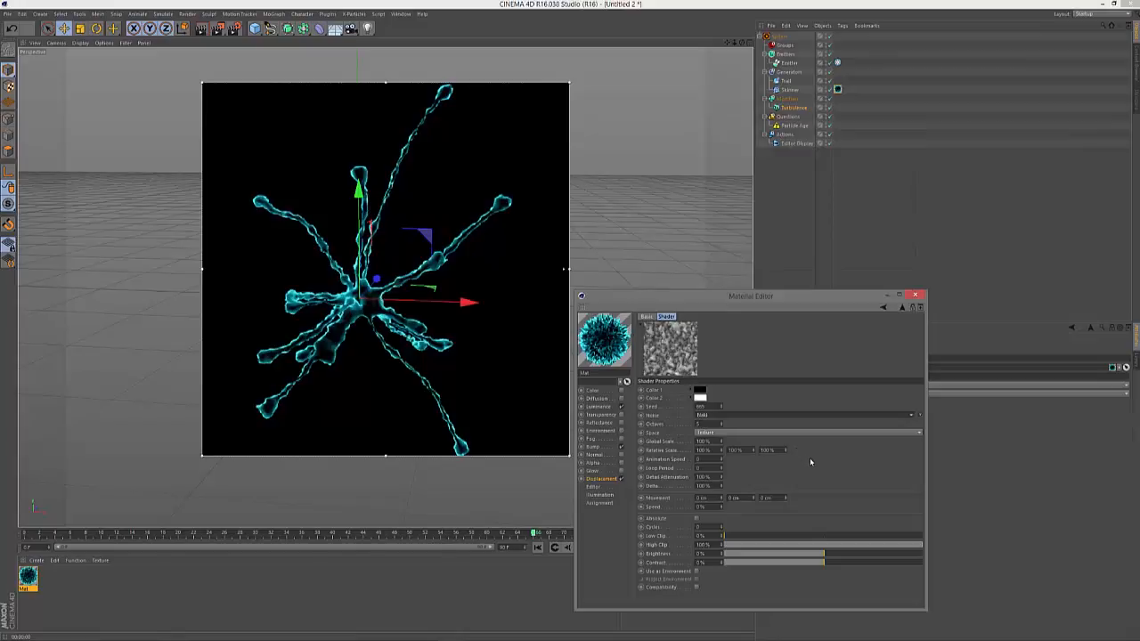
# Reduce the displacement height, trying 1 cm and settling on 2 cm
pyautogui.click(901, 308)
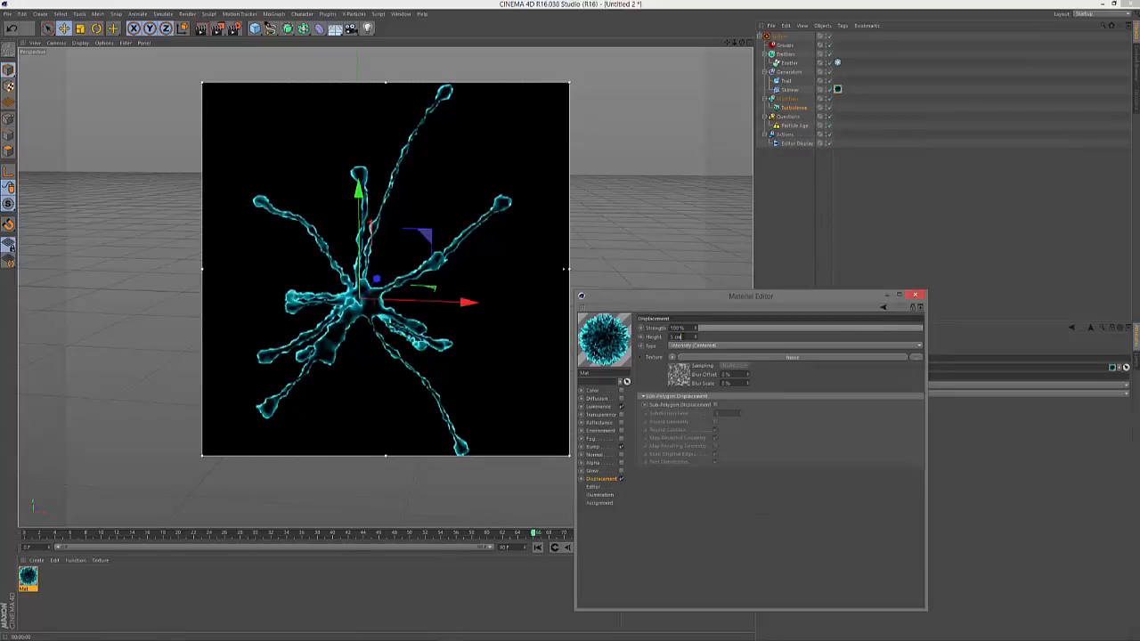
pyautogui.click(679, 337)
pyautogui.write('1')
pyautogui.press('Return')
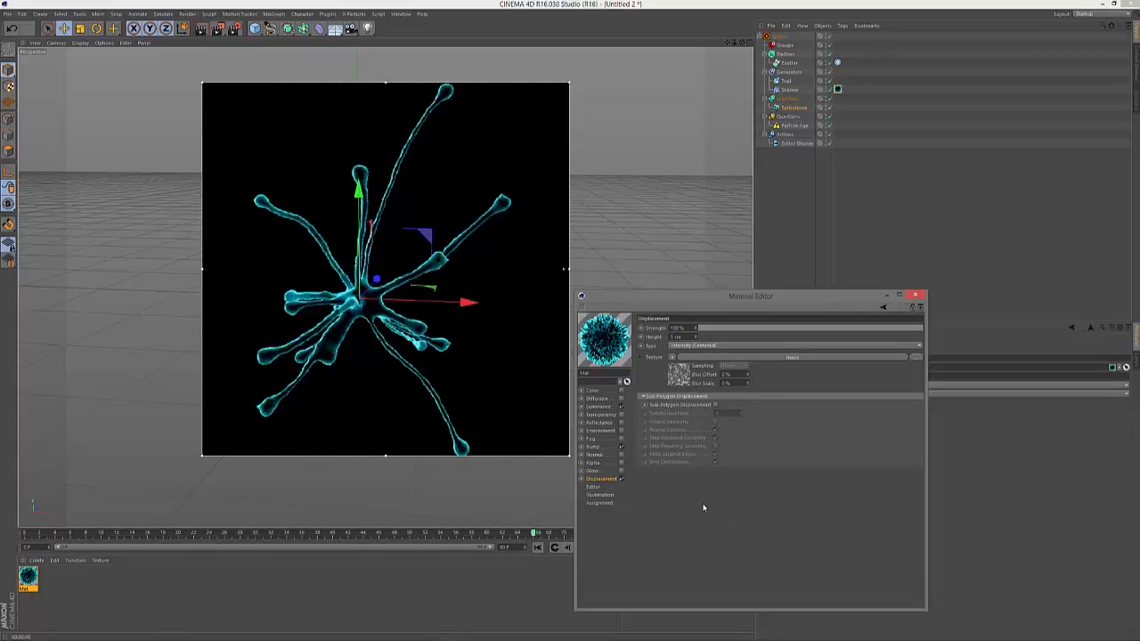
pyautogui.doubleClick(674, 336)
pyautogui.write('2')
pyautogui.press('Return')
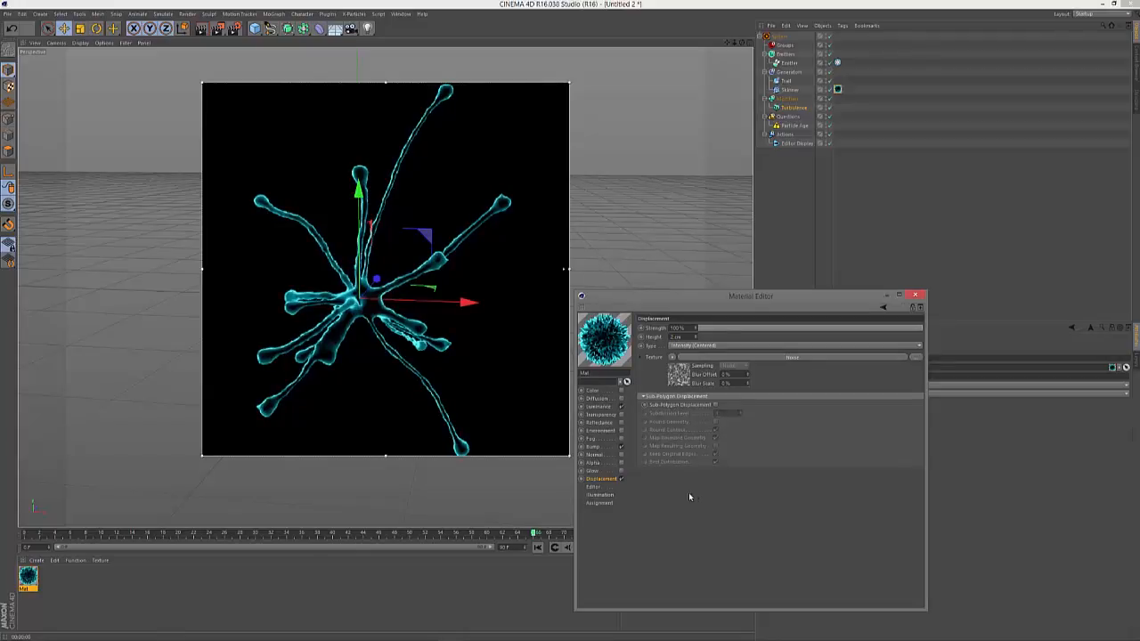
# Set the projection of the Skinner's texture tag to Spherical
pyautogui.moveTo(645, 298); pyautogui.dragTo(736, 293)
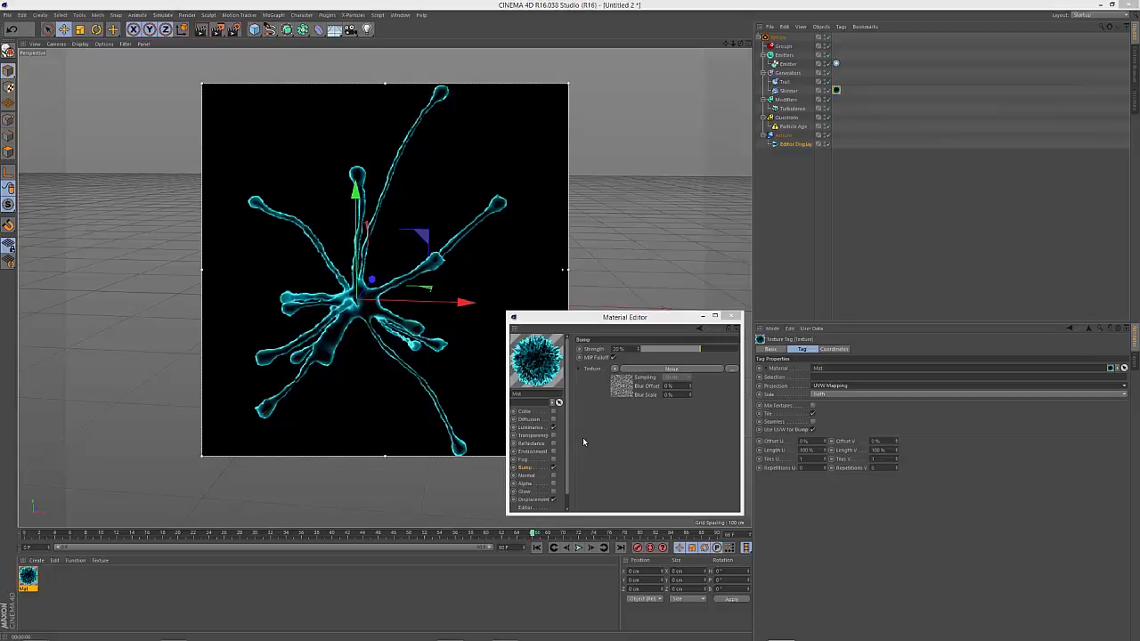
pyautogui.click(524, 468)
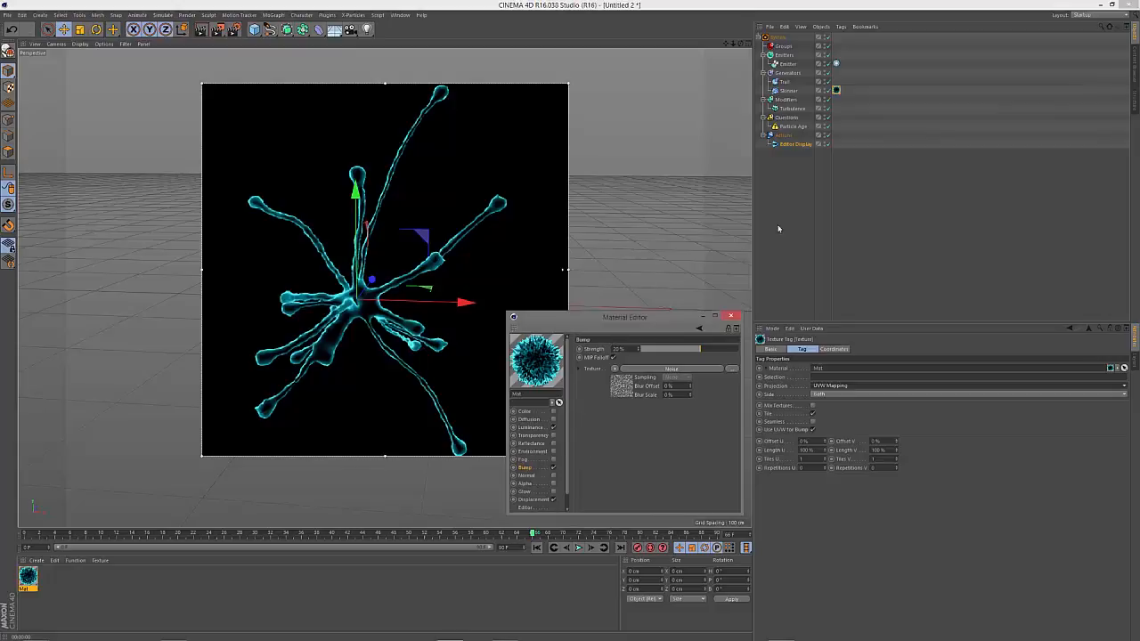
pyautogui.click(838, 91)
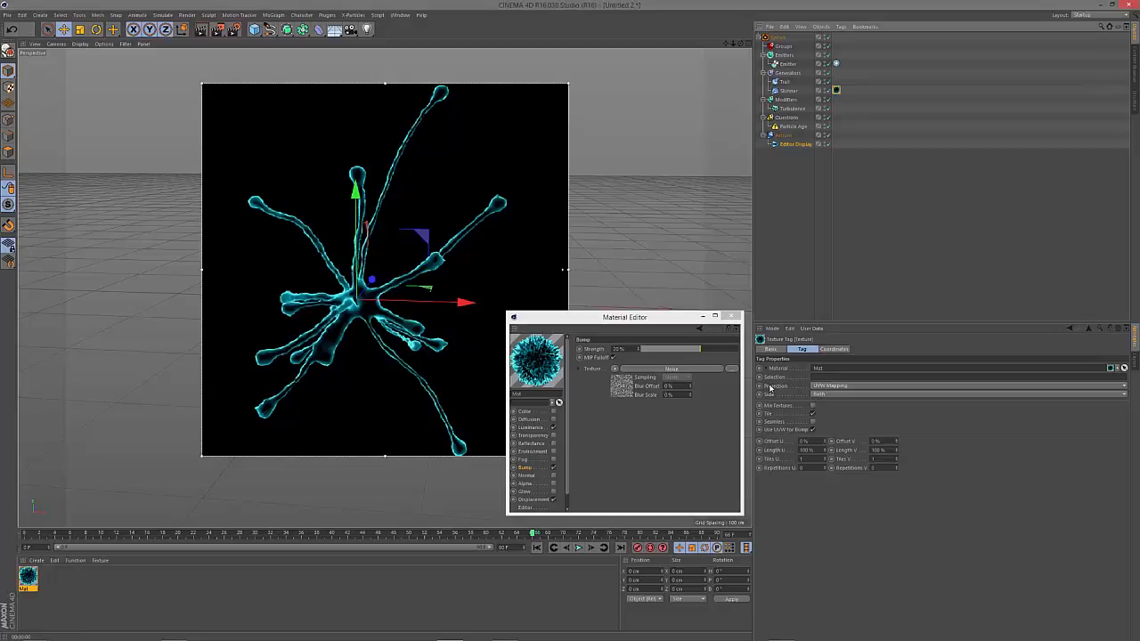
pyautogui.click(834, 388)
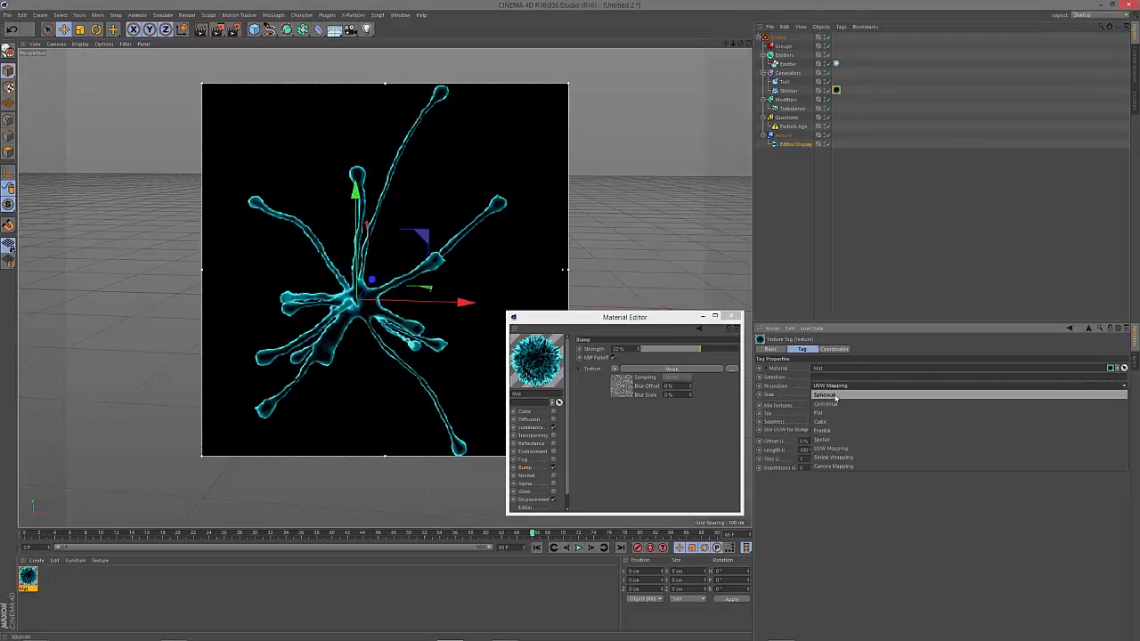
pyautogui.click(834, 395)
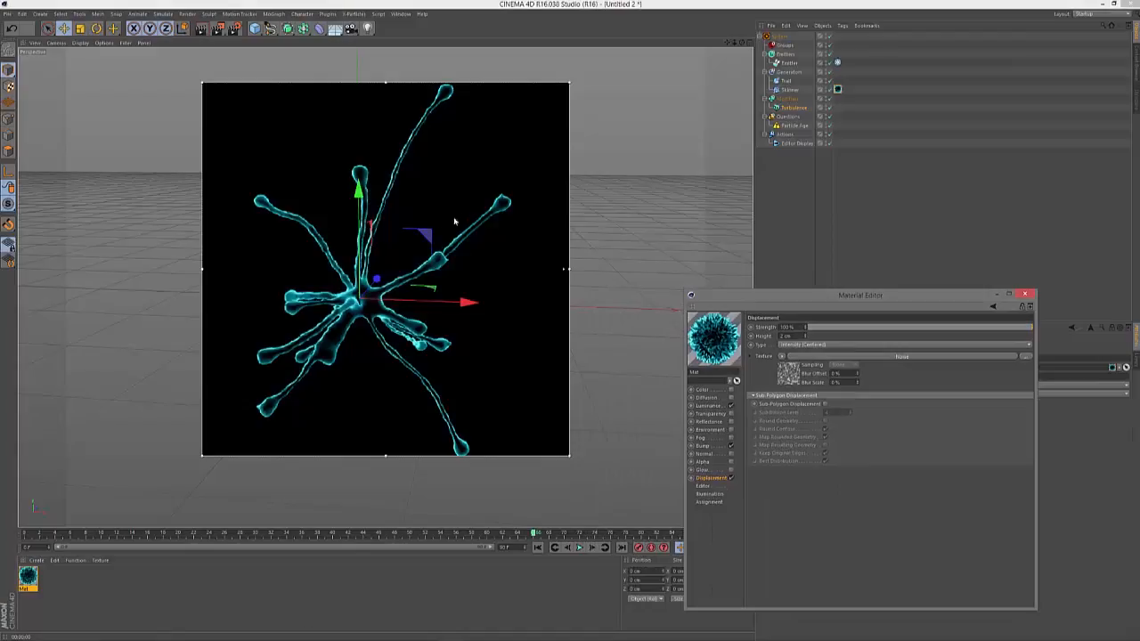
# Add a Subdivision Surface under Generators, nest the Skinner in it, move the material tag onto it, and render the view
pyautogui.click(287, 31)
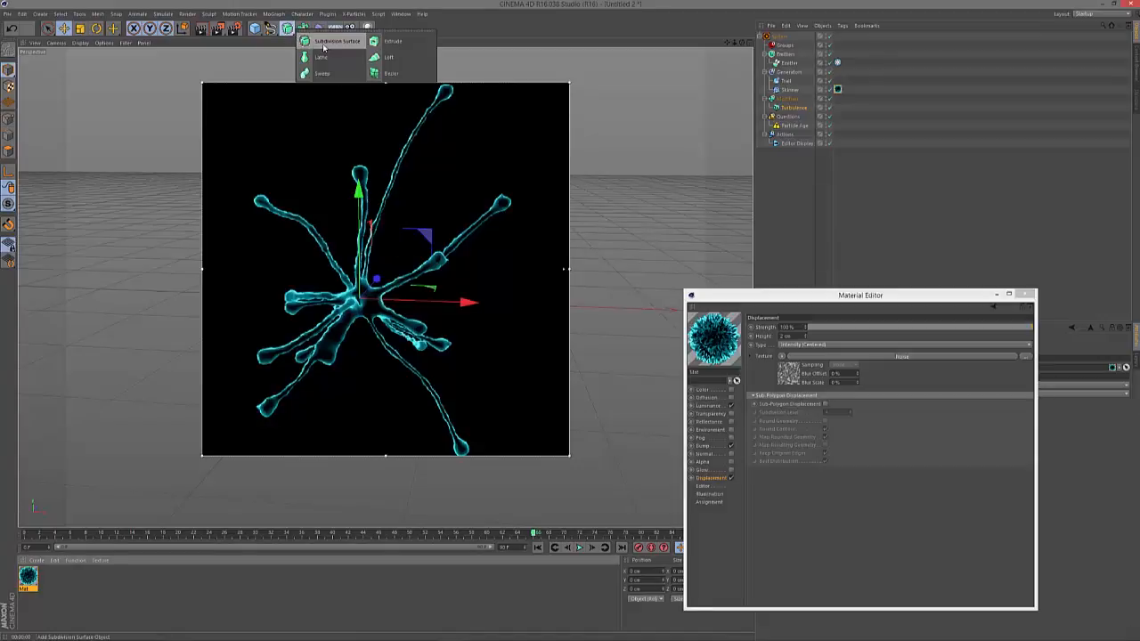
pyautogui.click(324, 48)
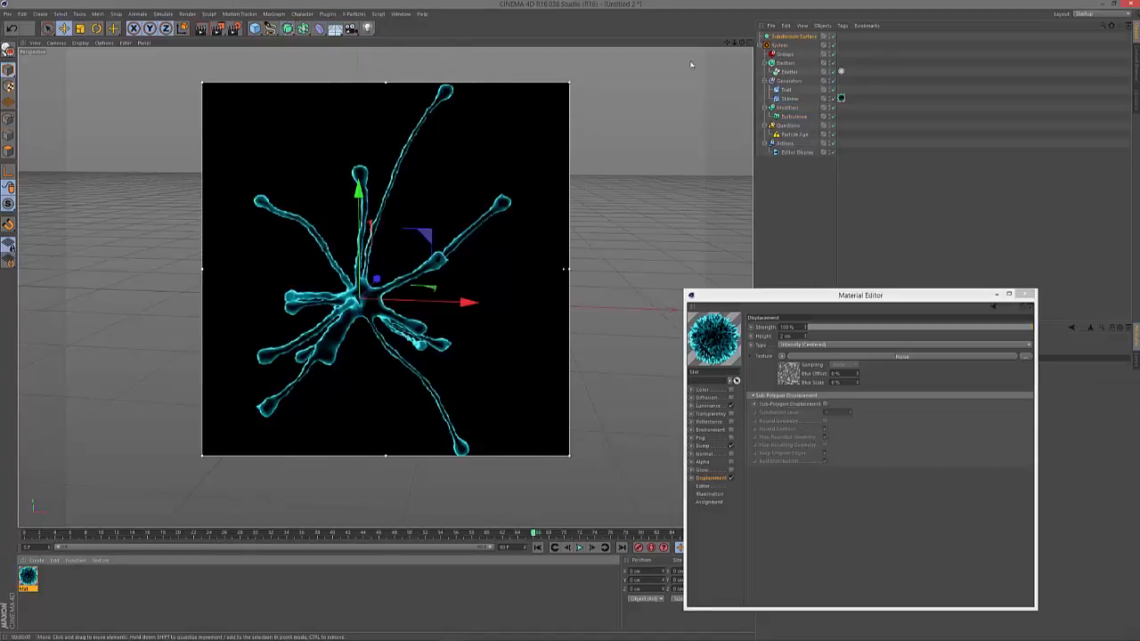
pyautogui.moveTo(794, 96)
pyautogui.mouseDown()
pyautogui.moveTo(813, 92)
pyautogui.moveTo(802, 92)
pyautogui.mouseUp()
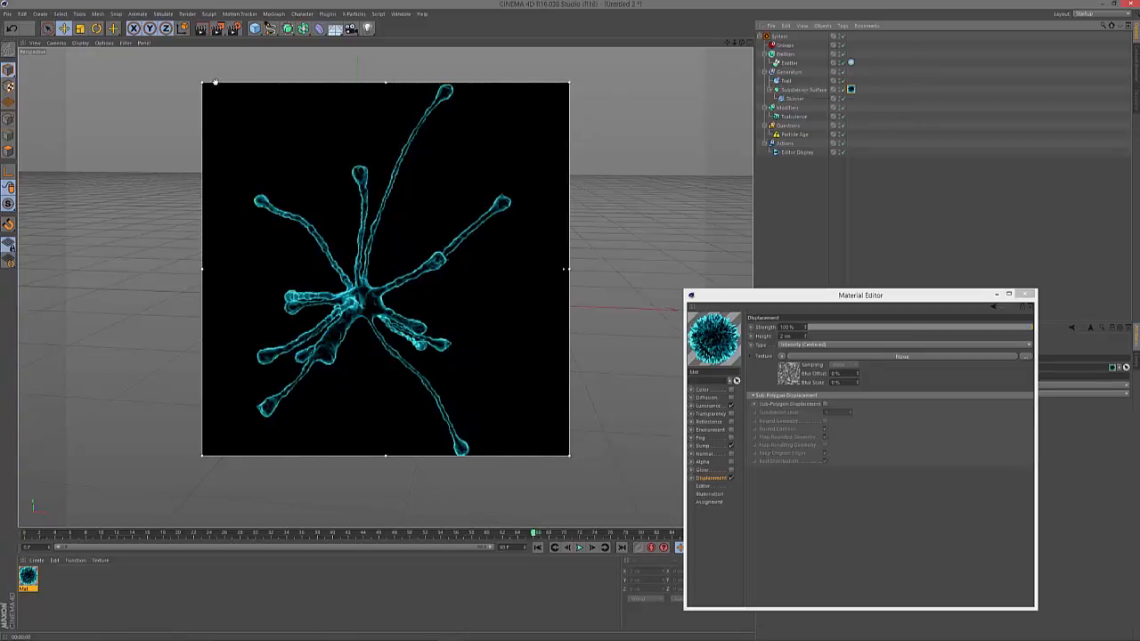
pyautogui.click(201, 29)
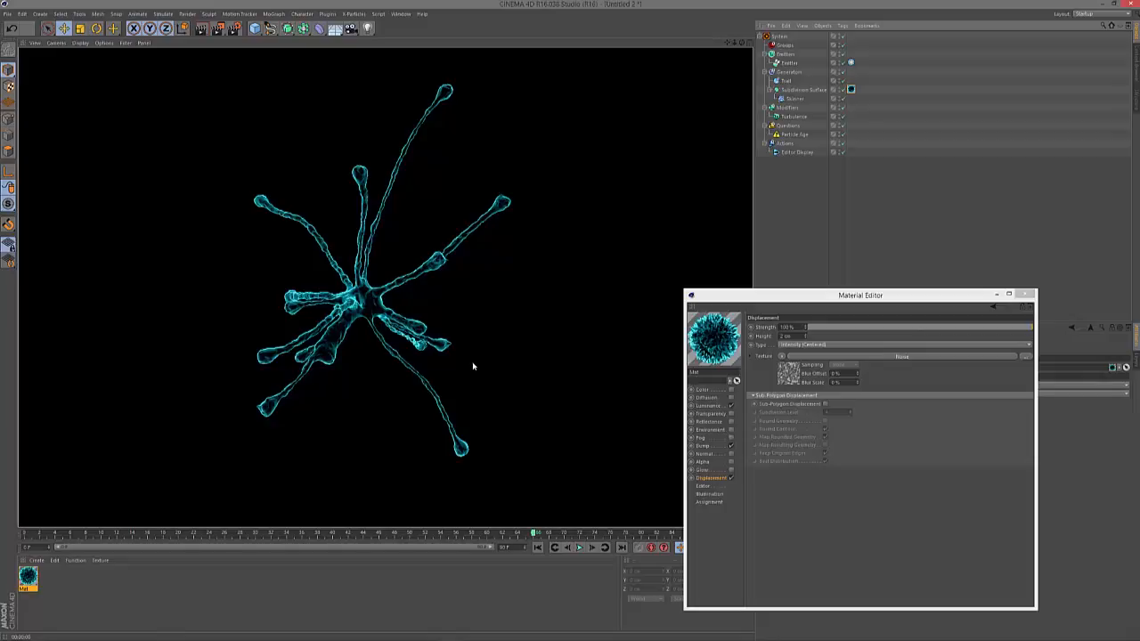
pyautogui.click(199, 30)
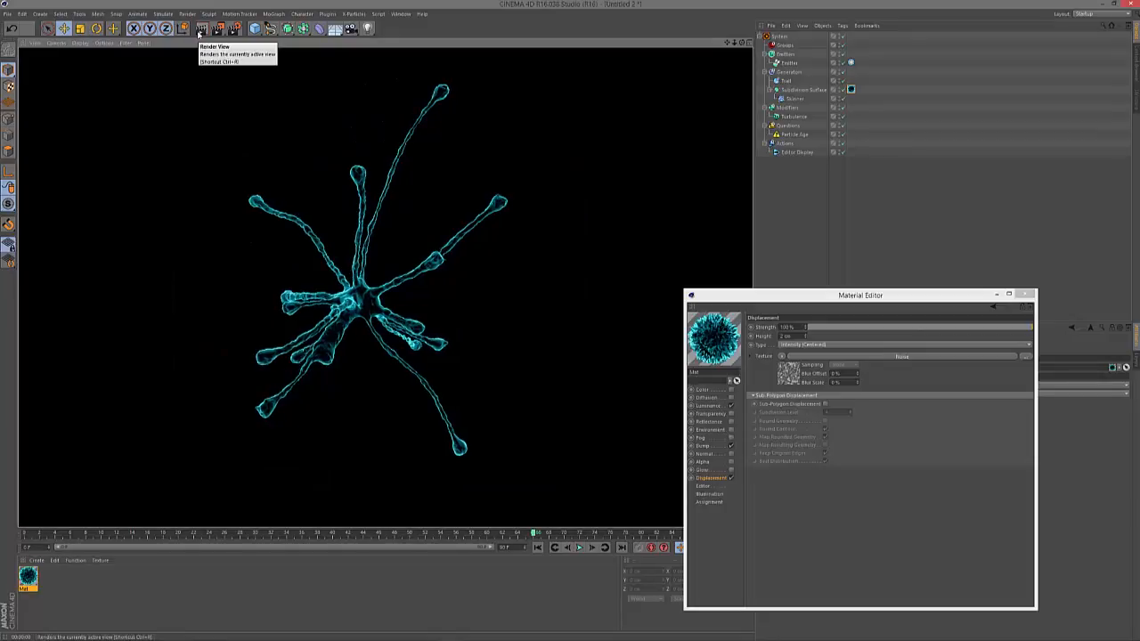